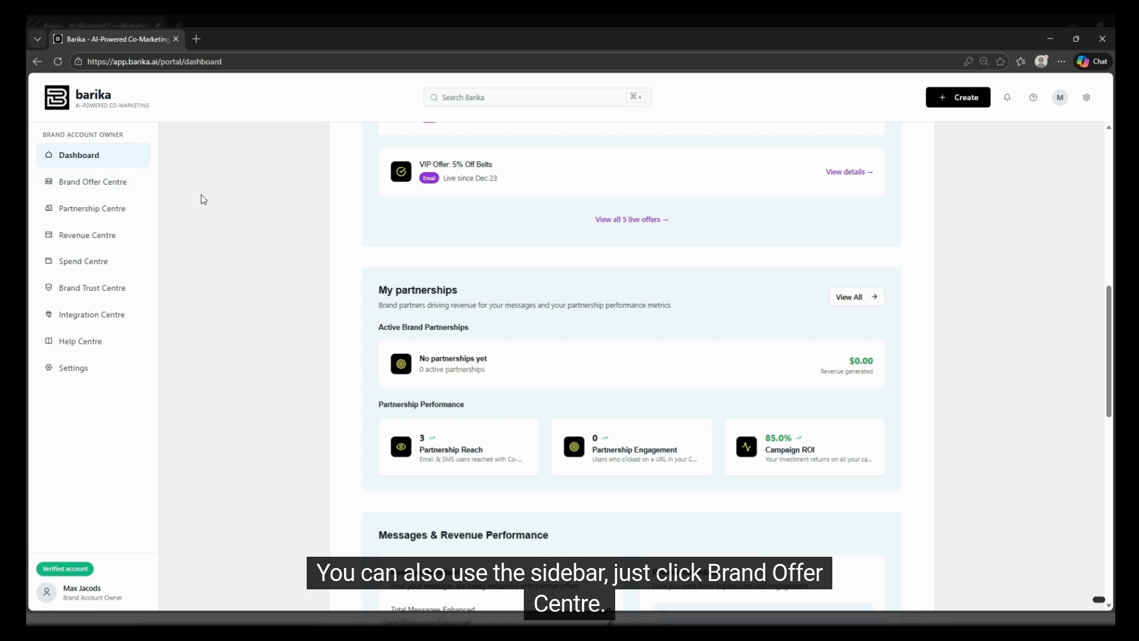
Start a new brand offer from the Brand Offer Centre with SMS as its channel
scroll(976, 419, "up", 10)
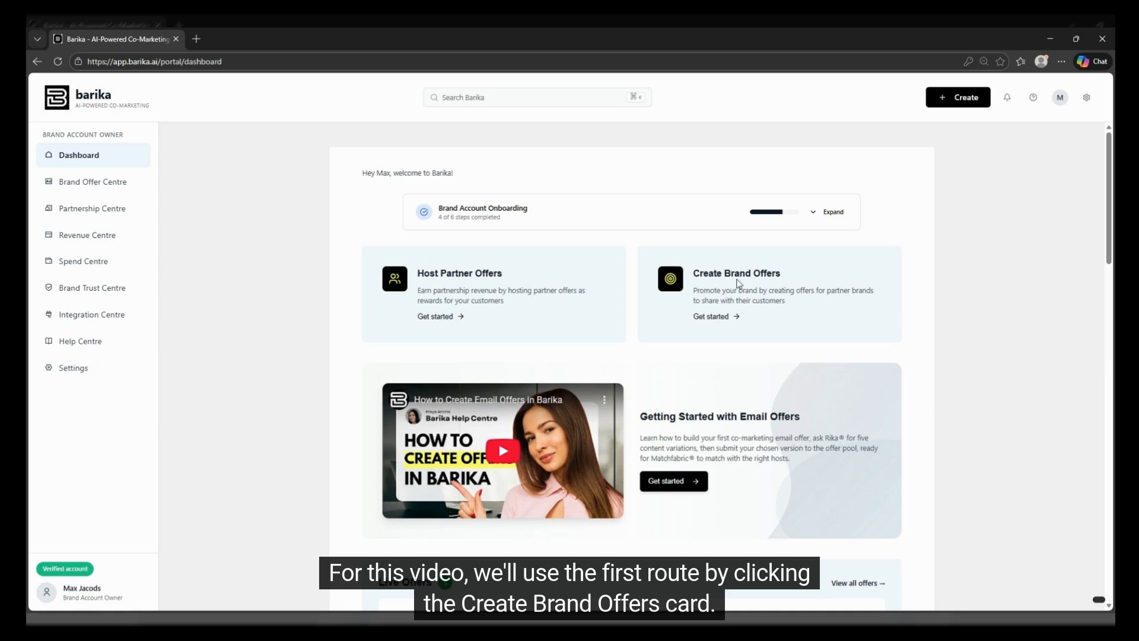
left_click(731, 321)
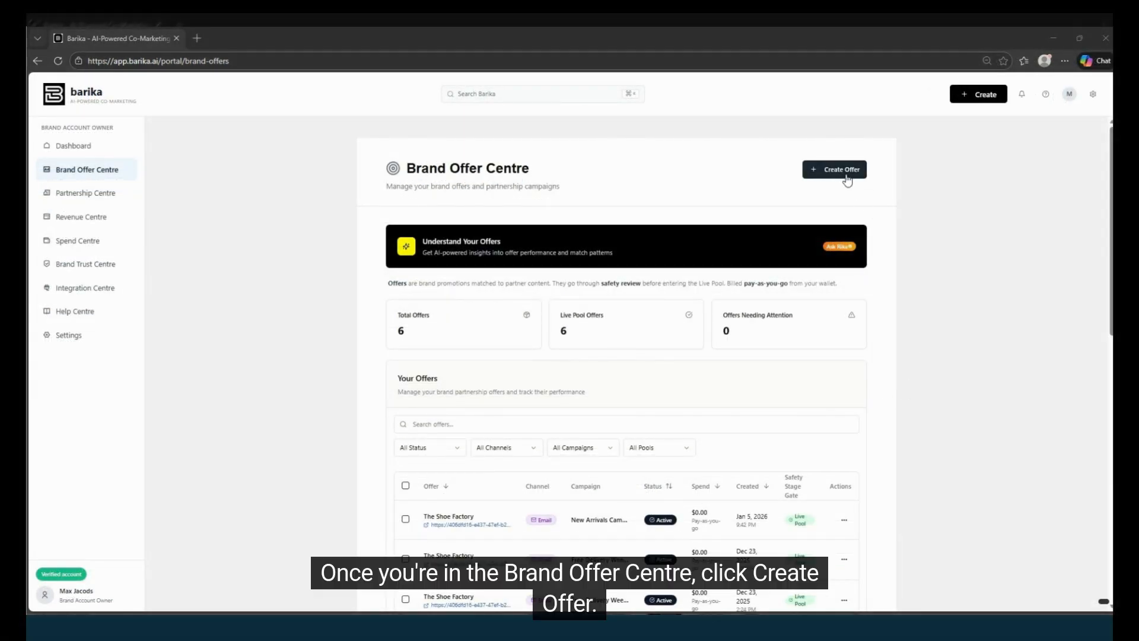
left_click(846, 176)
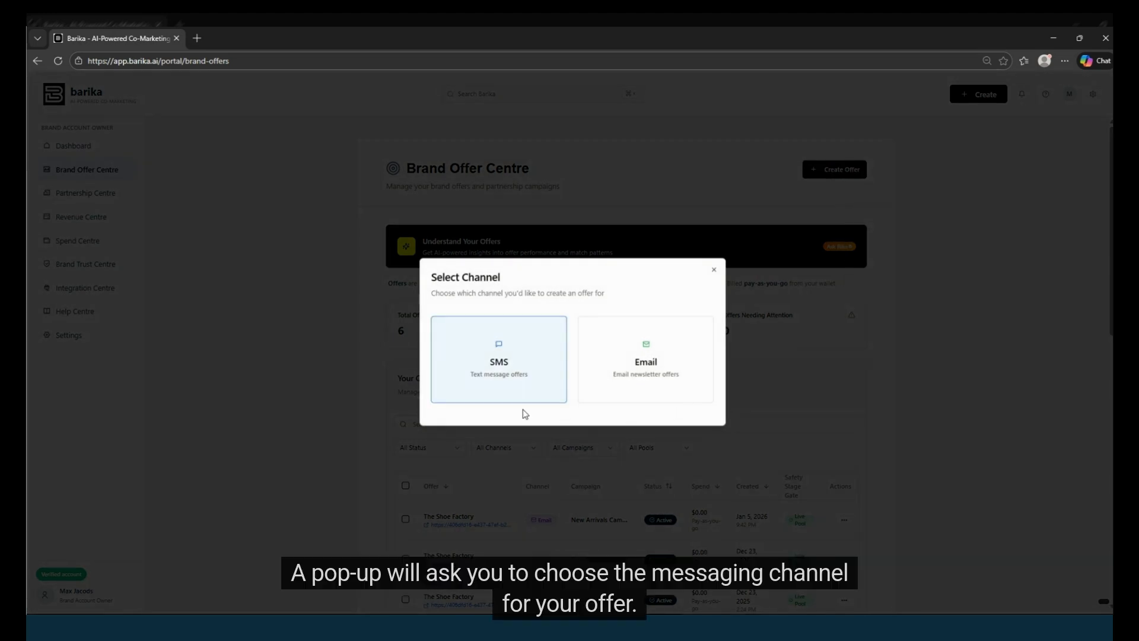
left_click(525, 364)
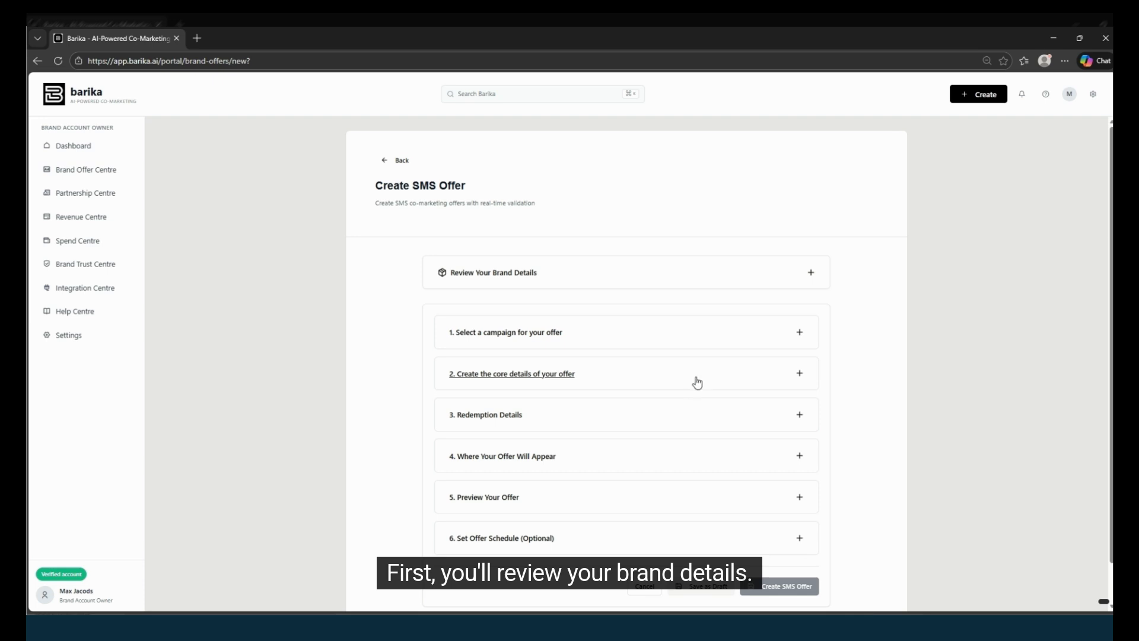
Review the brand details and assign the SMS offer to the New Arrivals Campaign
left_click(683, 281)
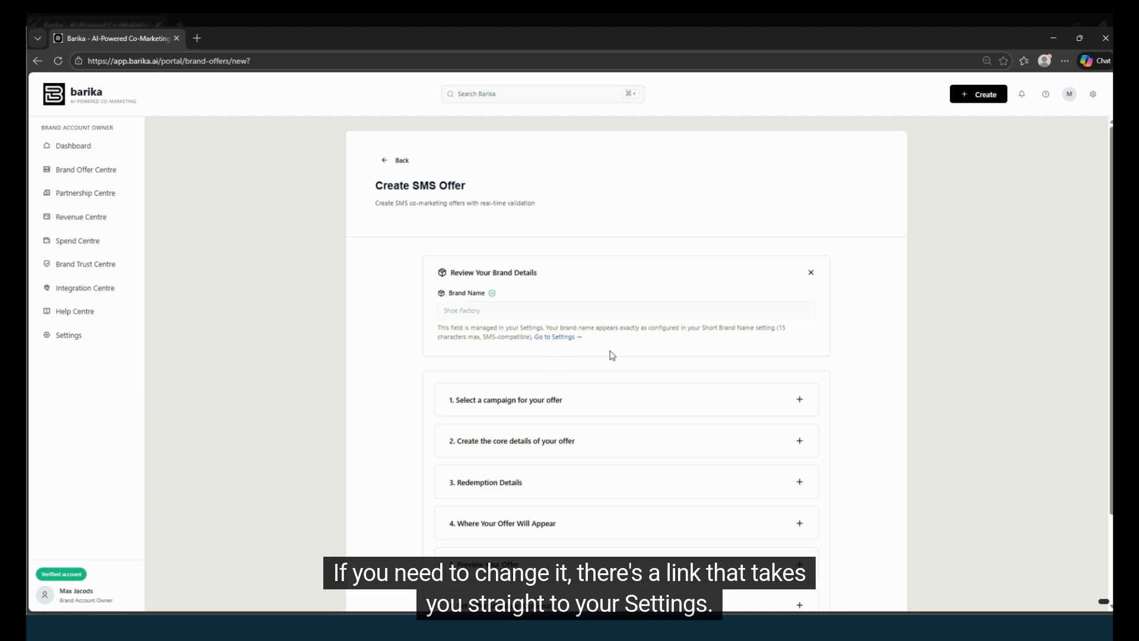
left_click(708, 273)
left_click(726, 352)
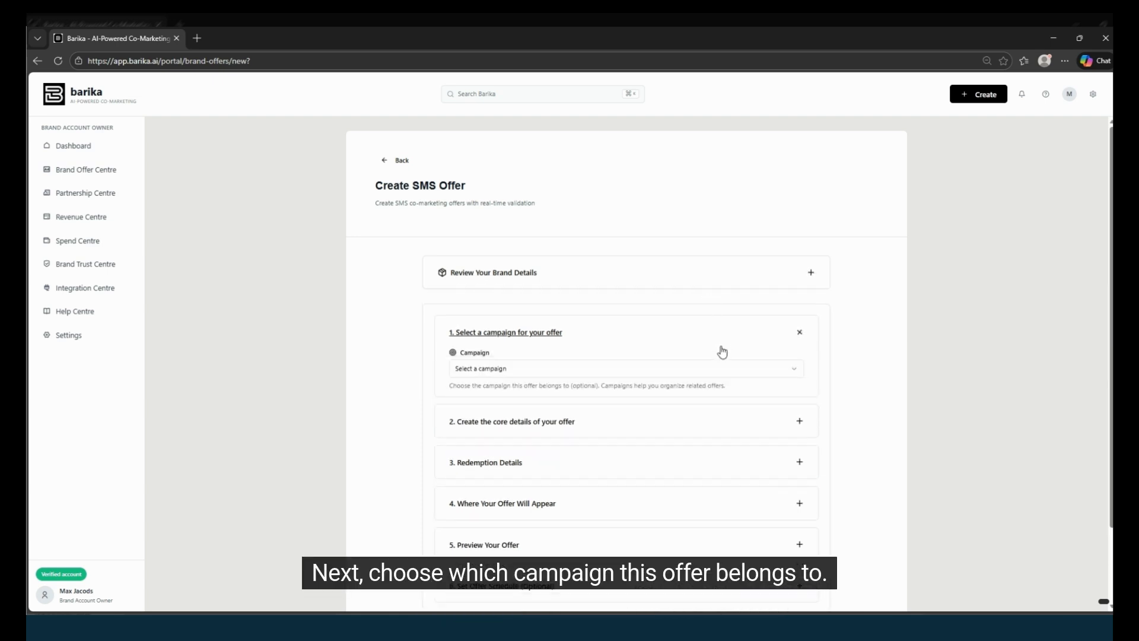
left_click(675, 372)
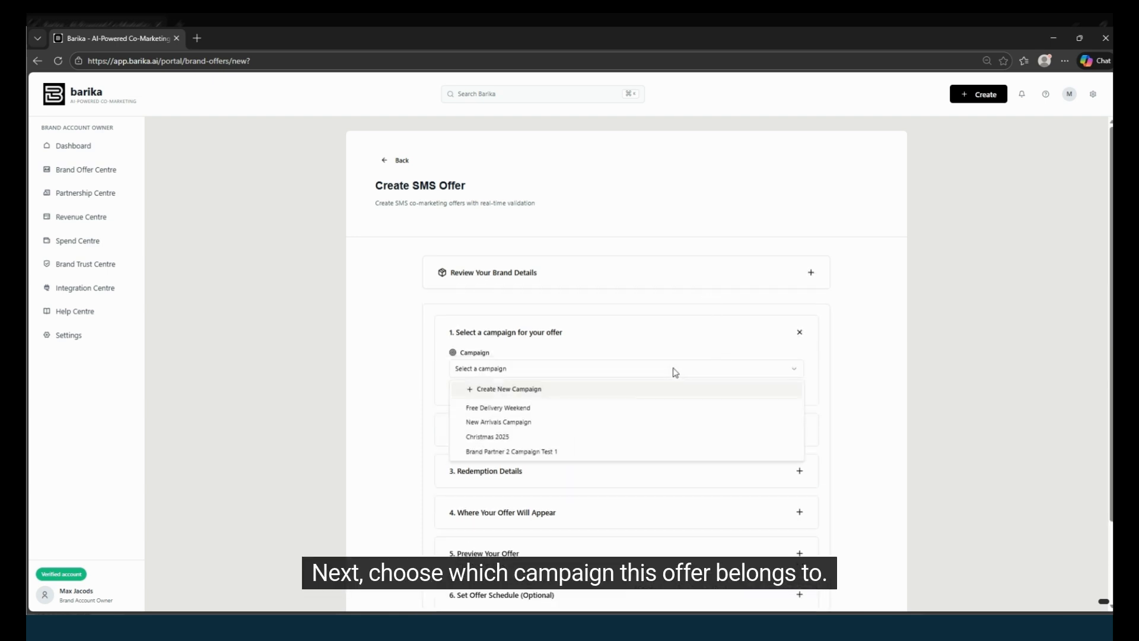
left_click(582, 425)
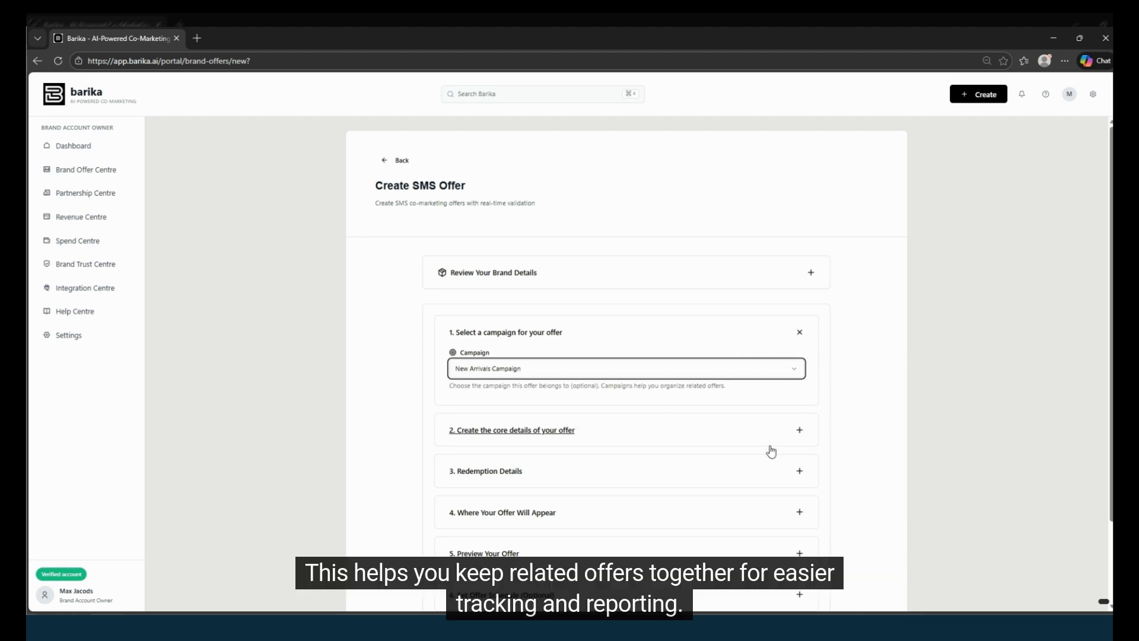
In the offer's core details, choose Service as what is promoted and Free Perk as the incentive type
scroll(771, 451, "down", 2)
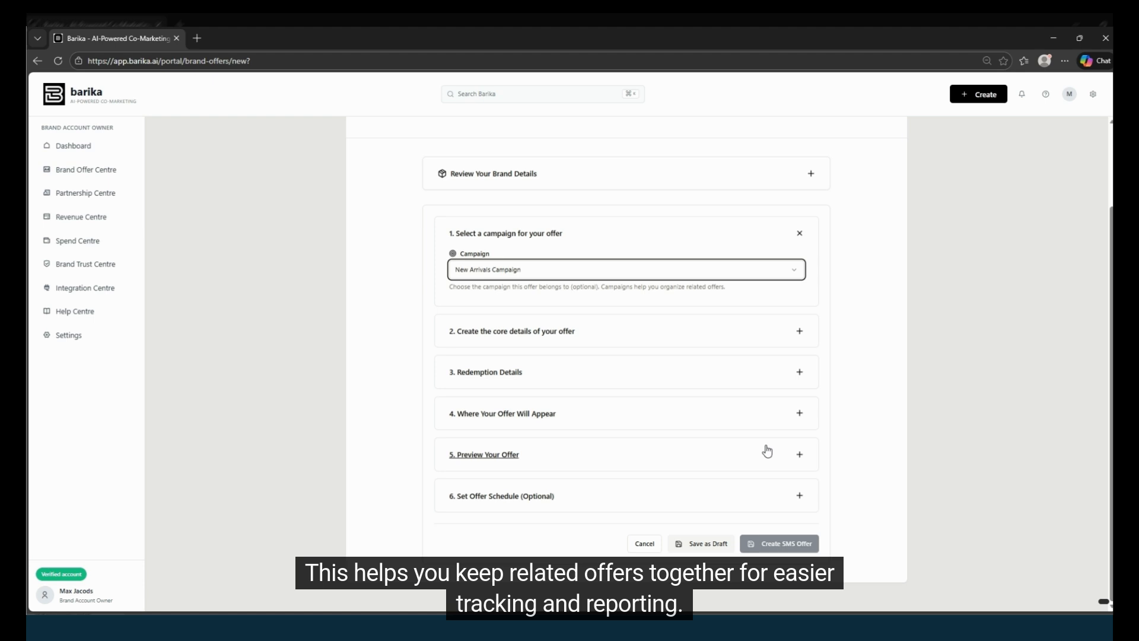
left_click(740, 337)
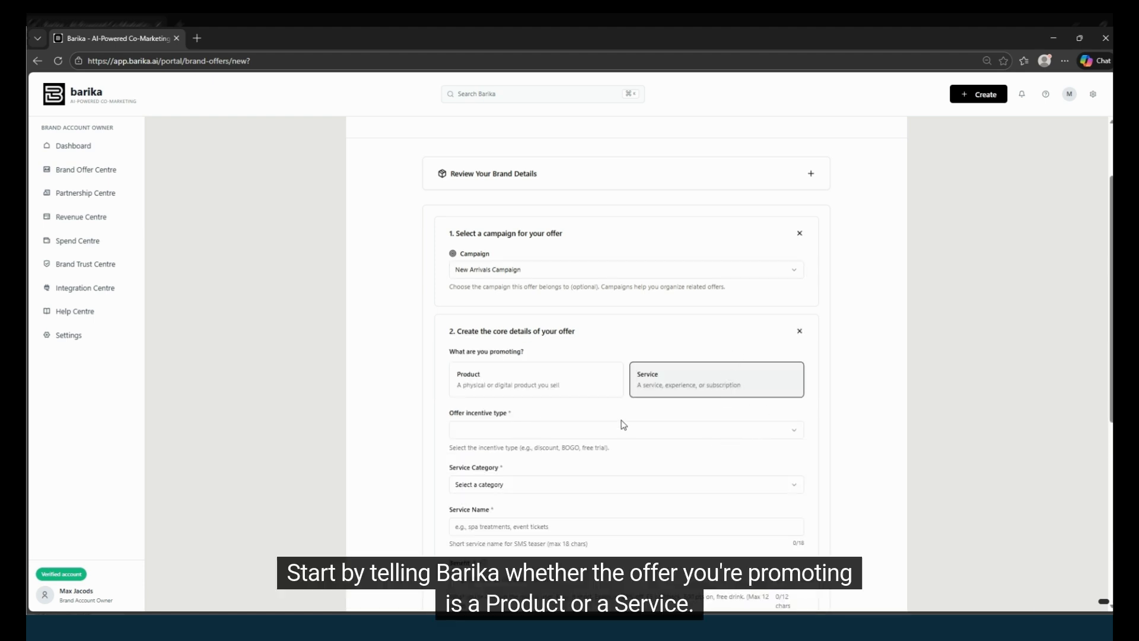
left_click(572, 386)
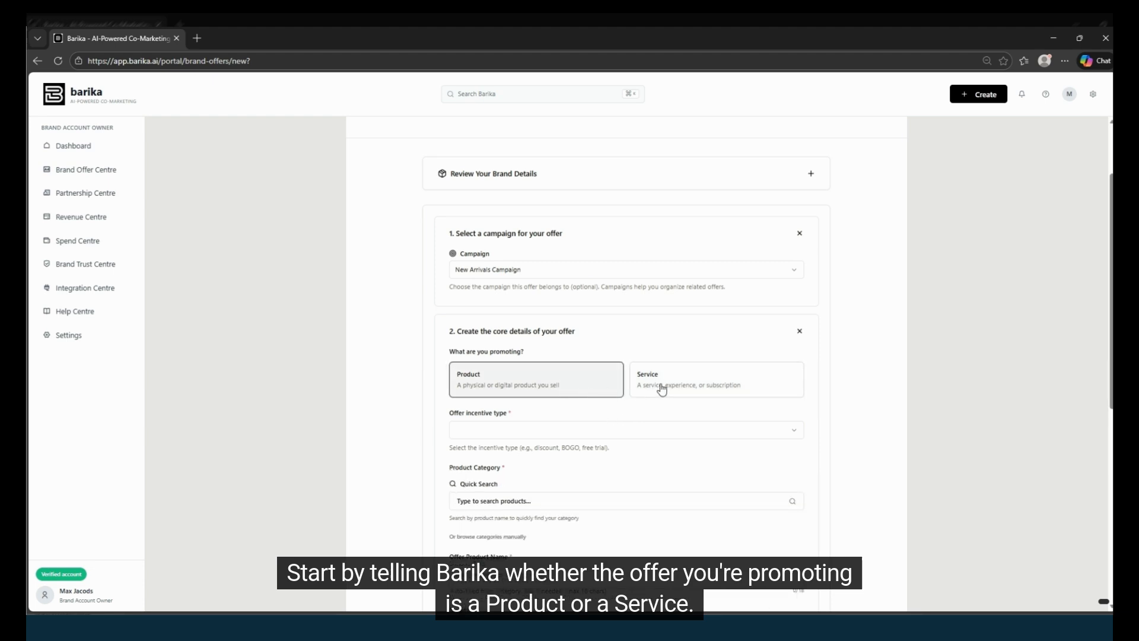
left_click(662, 390)
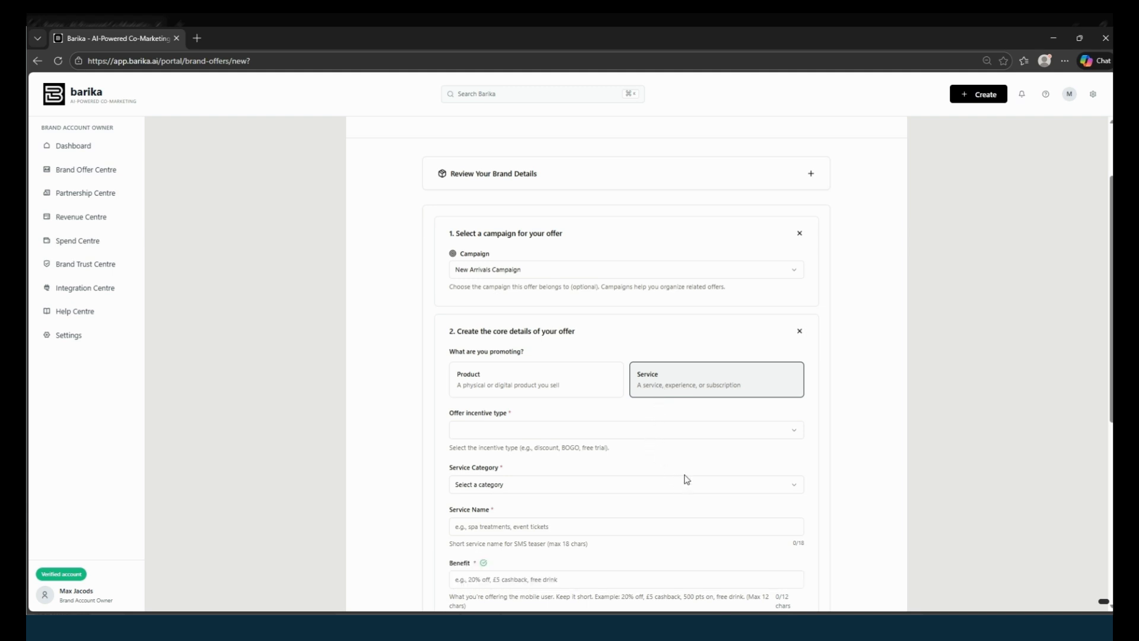
left_click(671, 435)
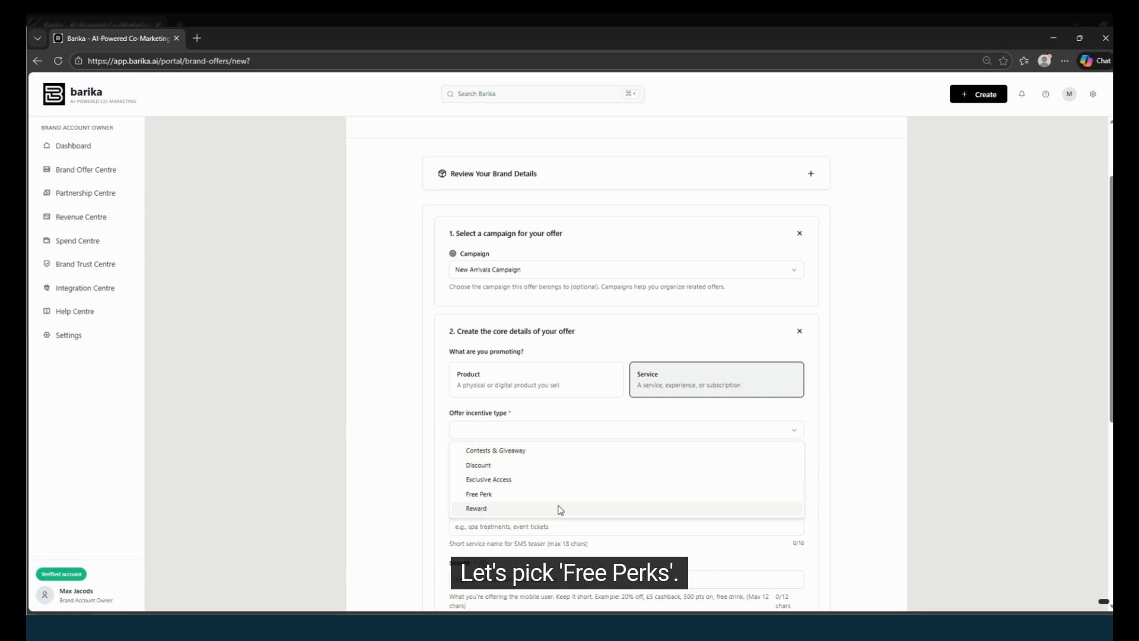
left_click(532, 499)
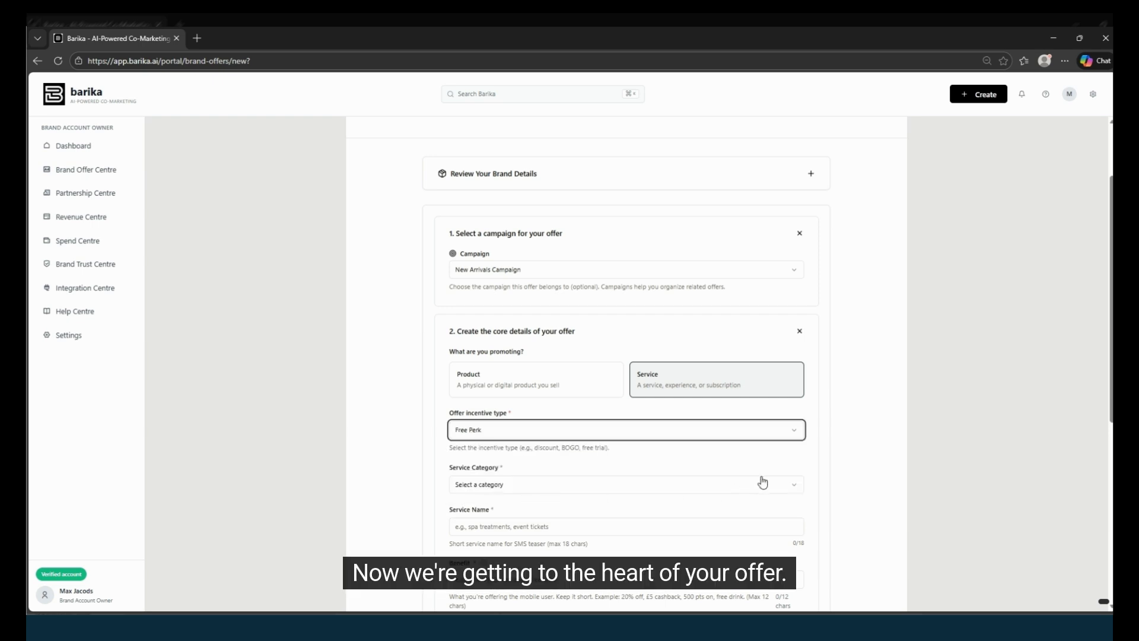
Set the service category to Entertainment & Events and the service to Events
scroll(759, 481, "down", 2)
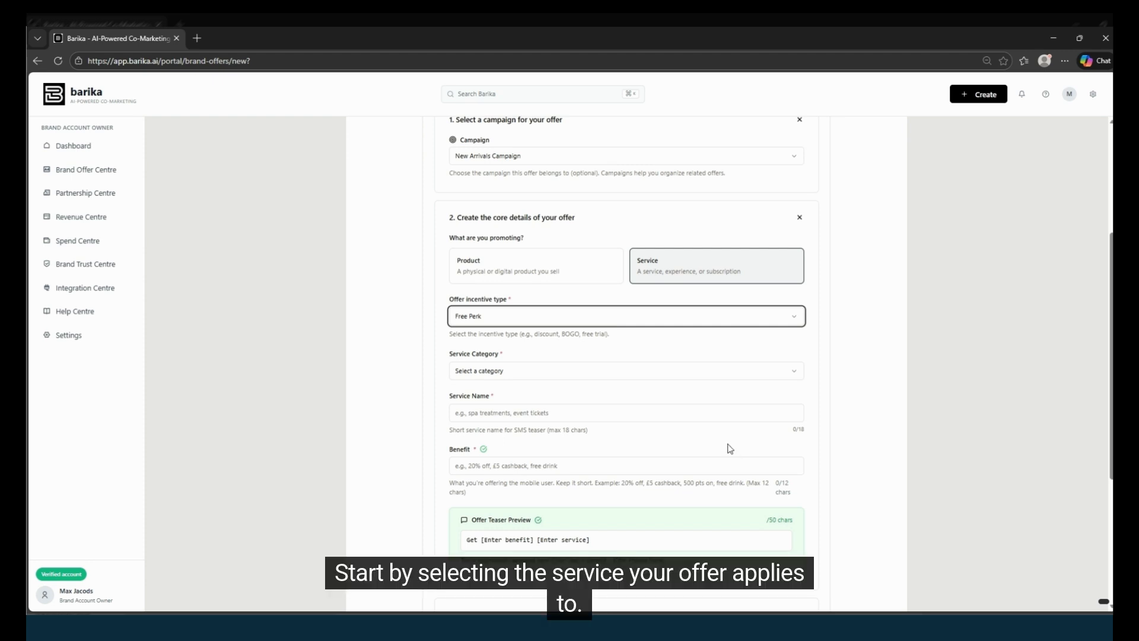
left_click(680, 379)
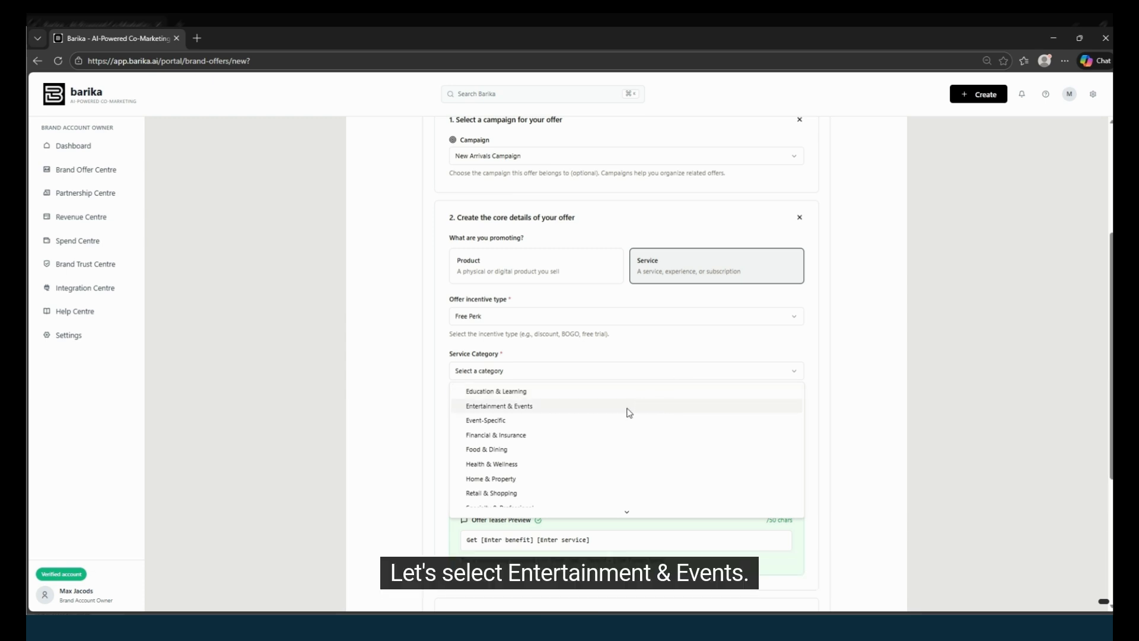
left_click(627, 409)
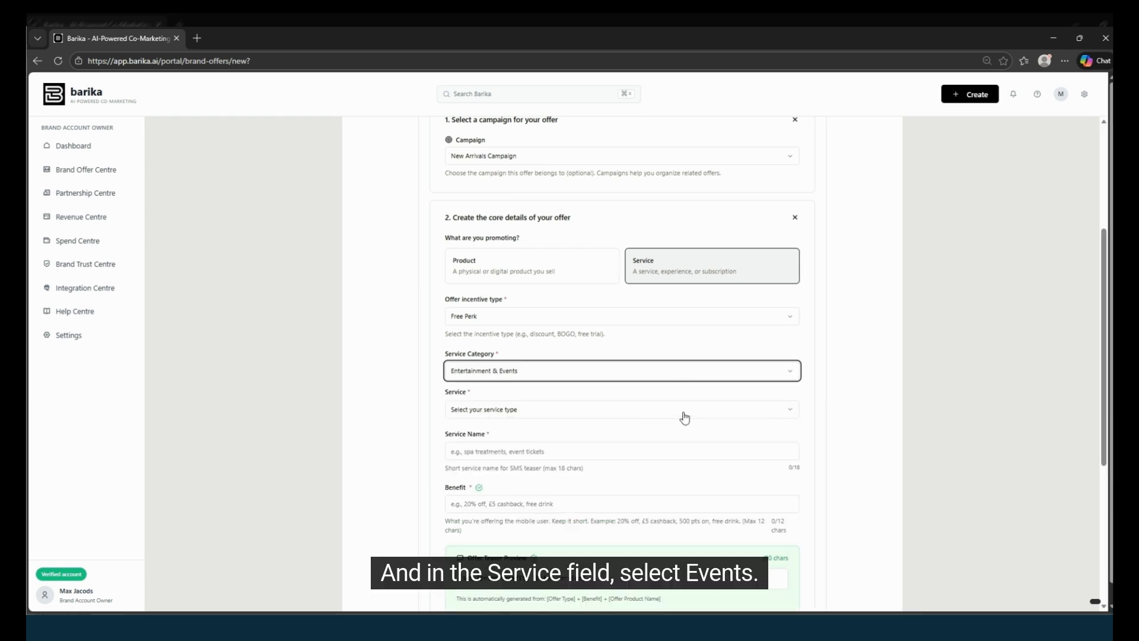
left_click(685, 417)
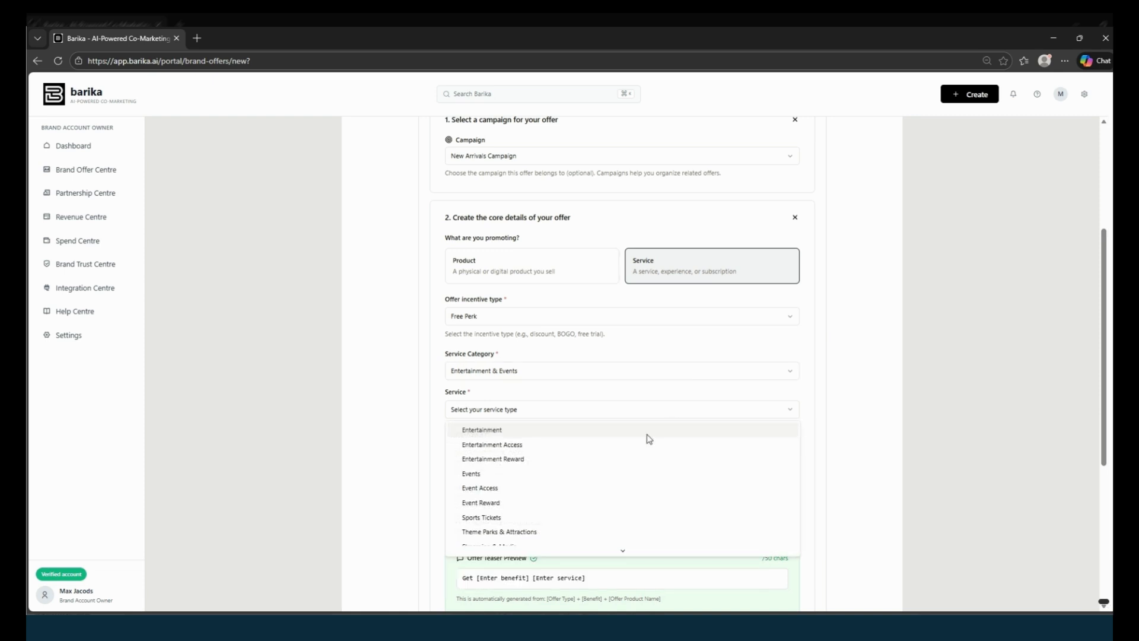
left_click(546, 475)
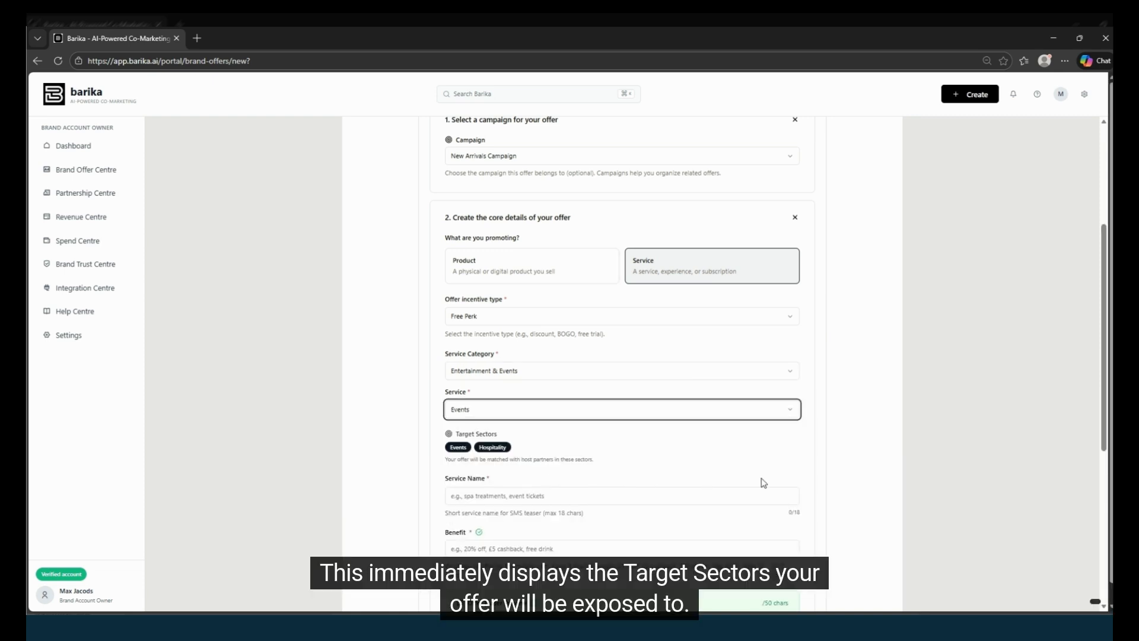
Enter "on summer concert" as the service name for the SMS teaser
scroll(764, 482, "down", 2)
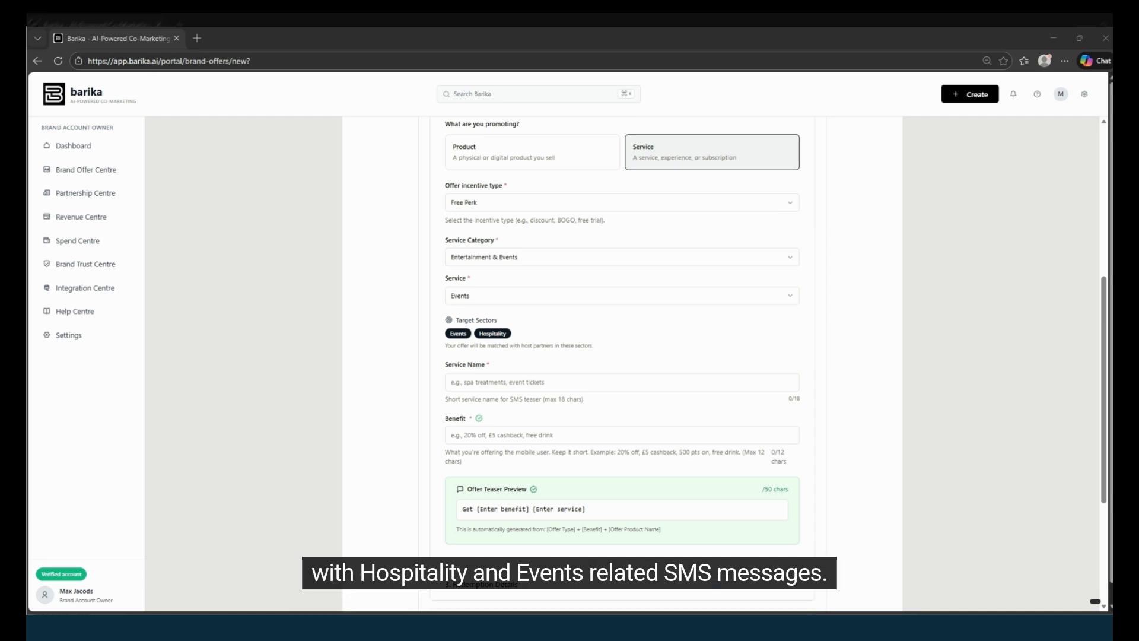
left_click(857, 359)
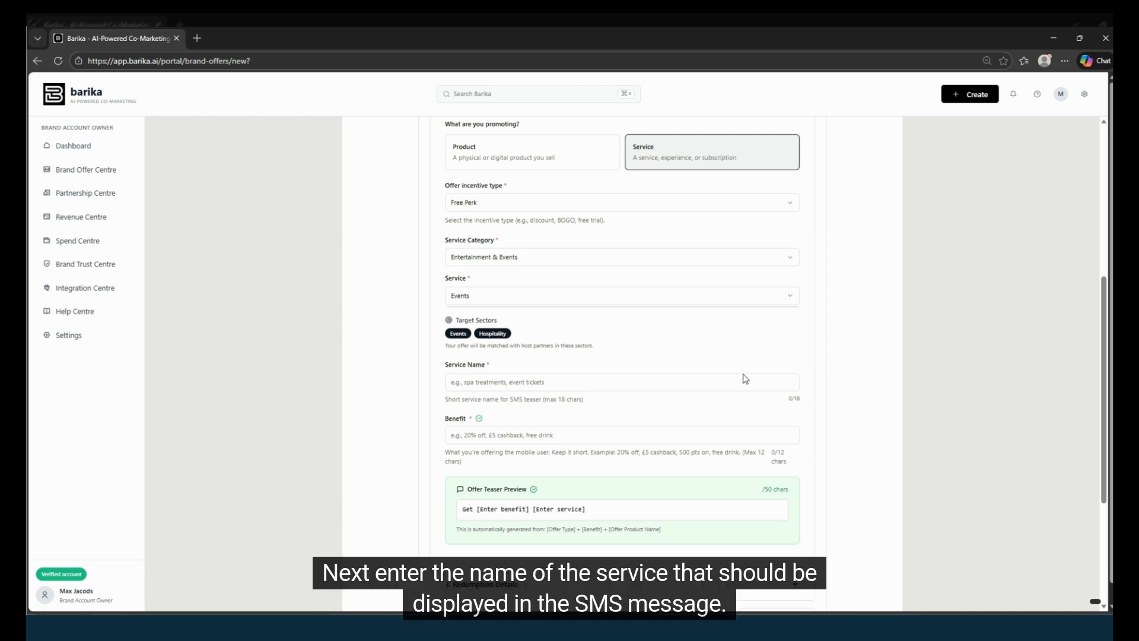
left_click(498, 379)
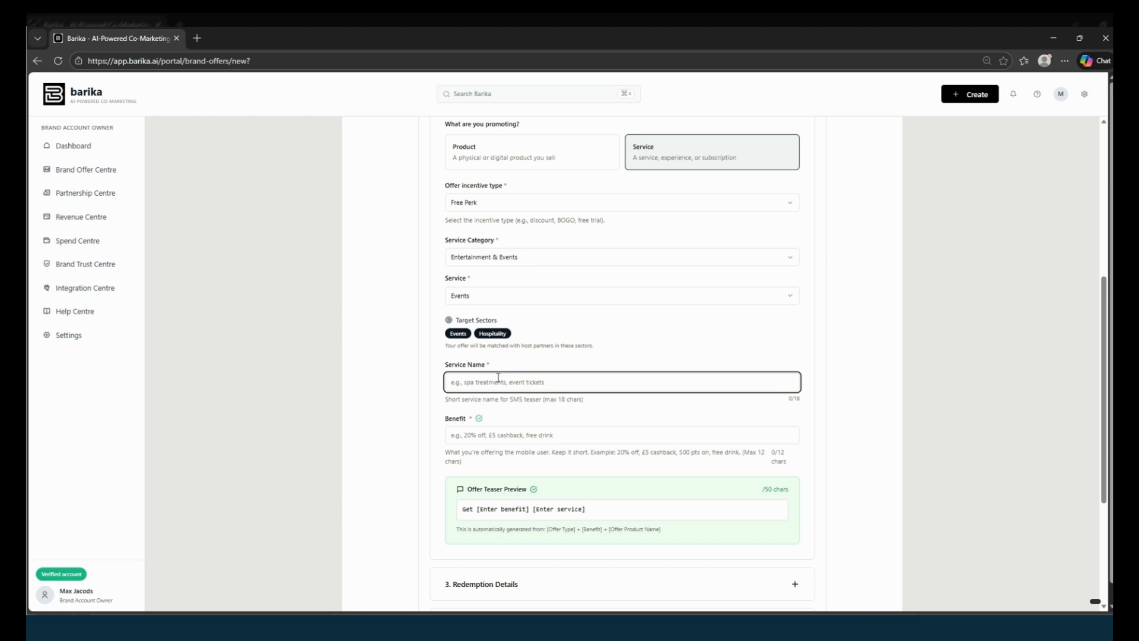
type("on summer concert")
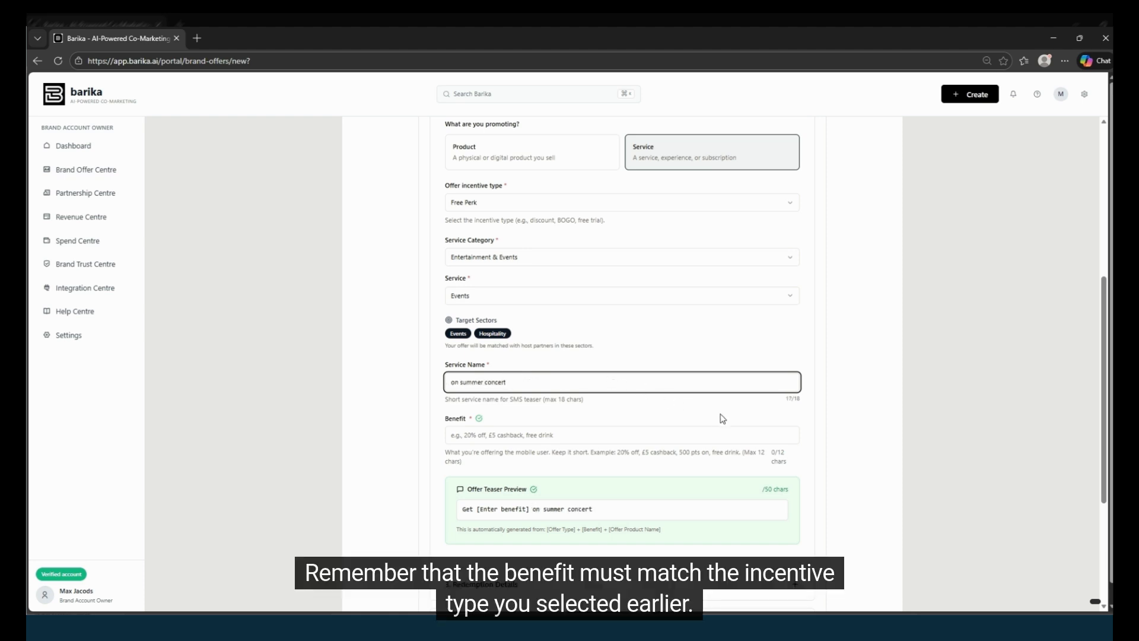
Enter "free tickets" as the offer's benefit
left_click(672, 464)
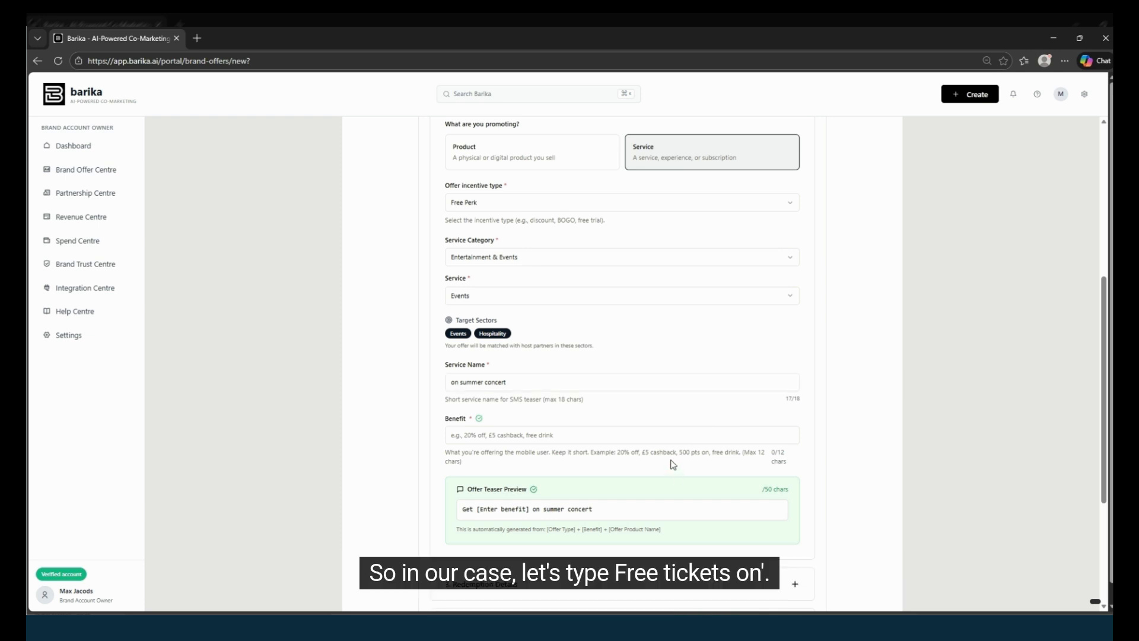
left_click(477, 435)
type("fr")
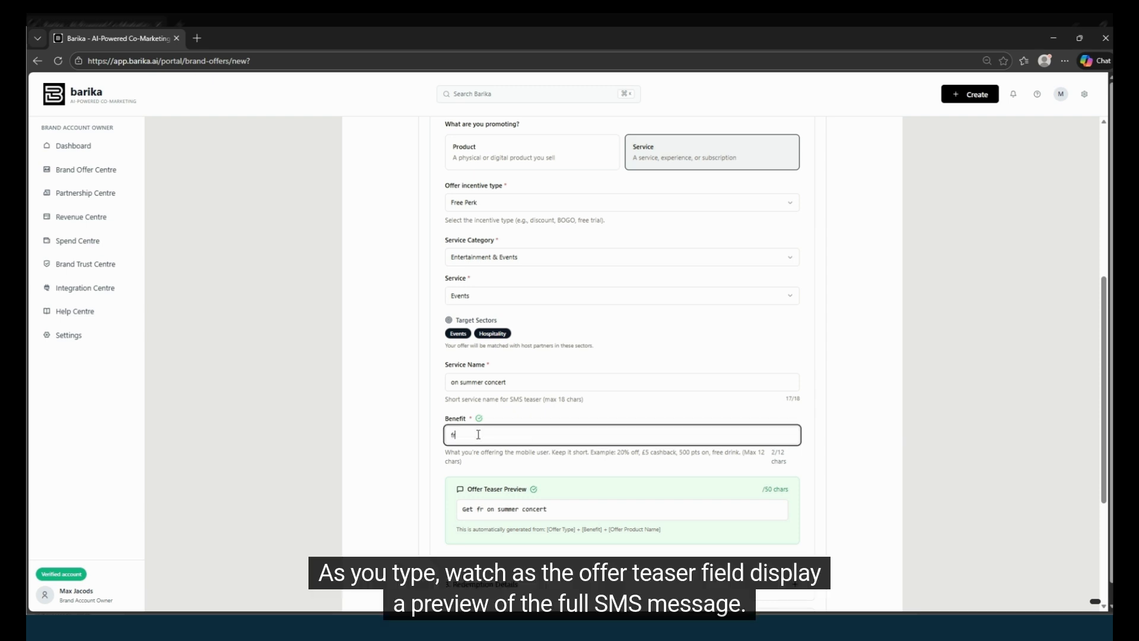
type("ee tickets")
left_click(814, 535)
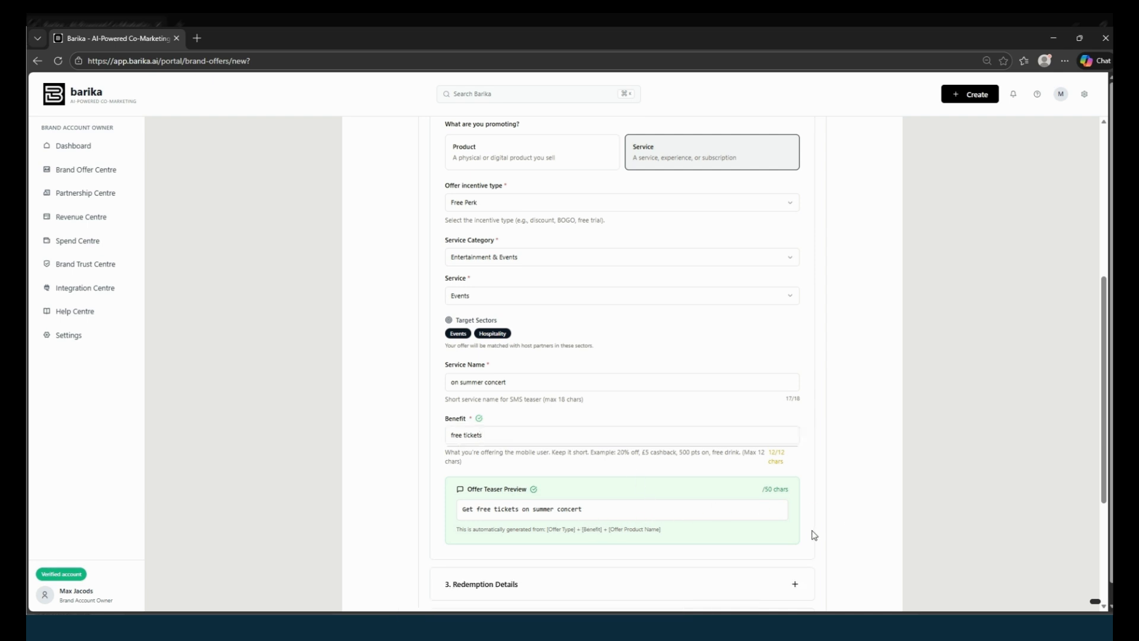
Expand the Redemption Details section of the SMS offer
scroll(814, 535, "down", 3)
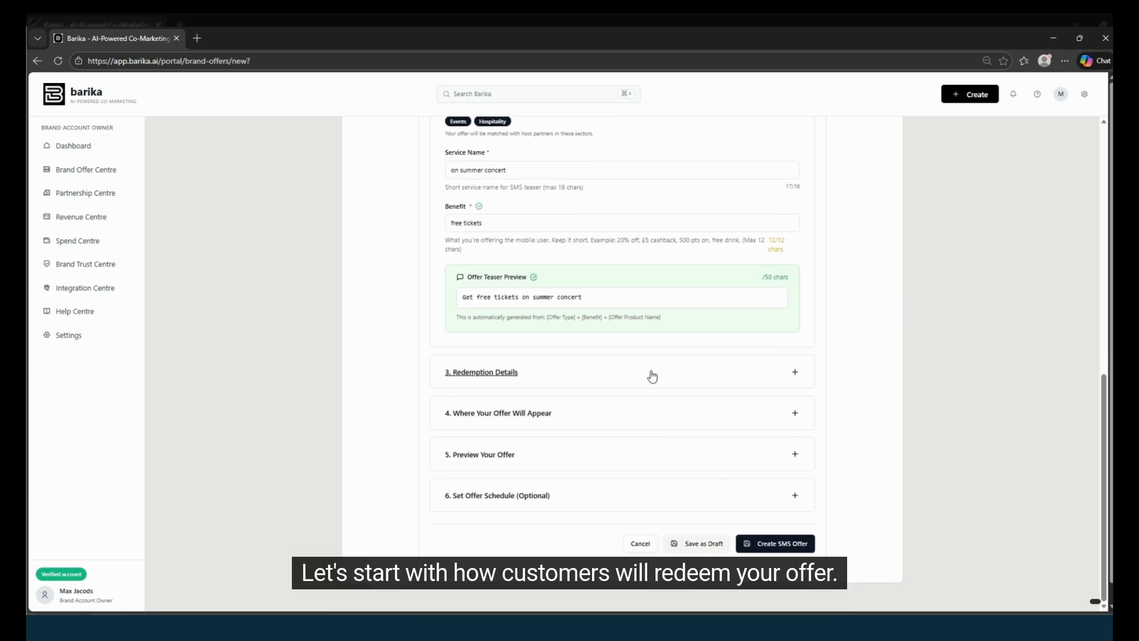
left_click(652, 374)
scroll(811, 457, "down", 3)
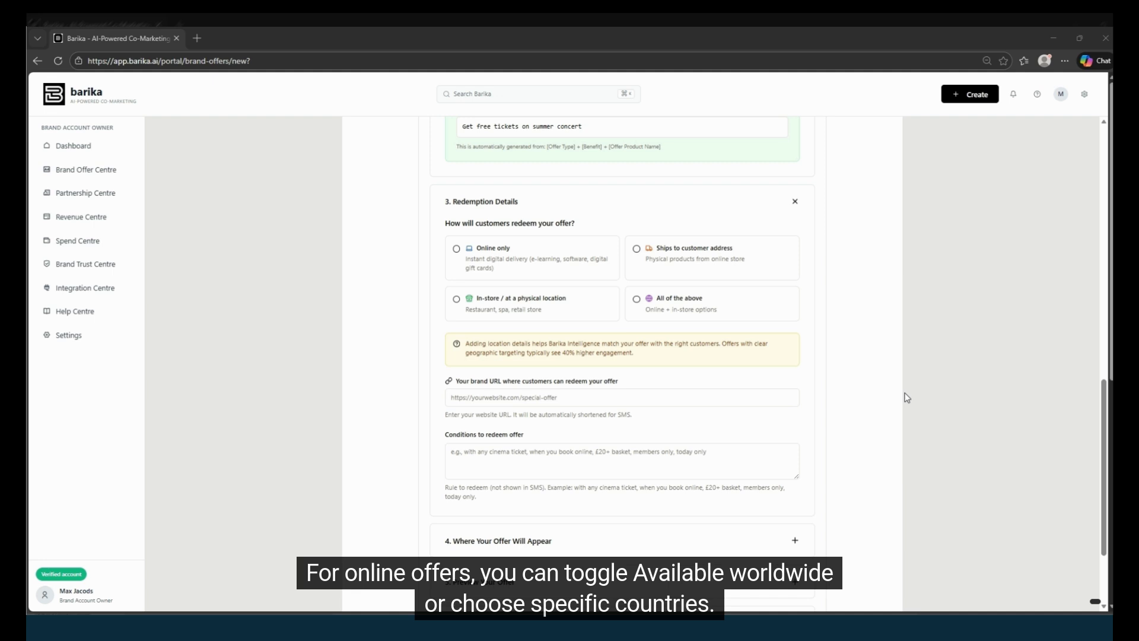
Try the online-only, shipping and in-store redemption options, including worldwide availability, to compare their location settings
left_click(579, 259)
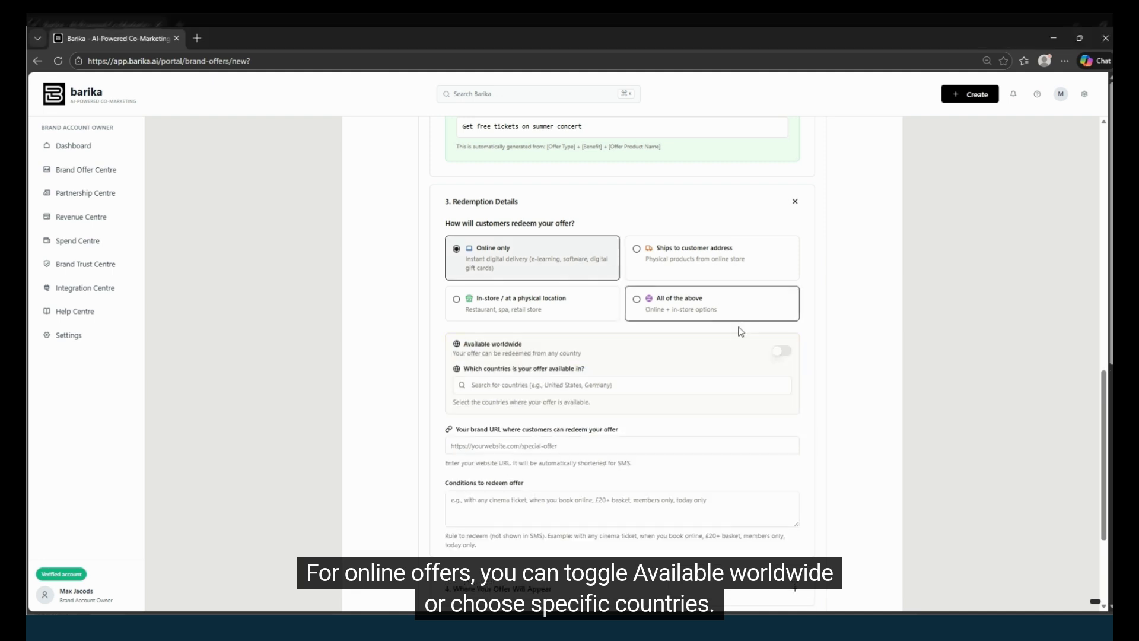
left_click(780, 351)
left_click(780, 352)
left_click(781, 353)
left_click(781, 353)
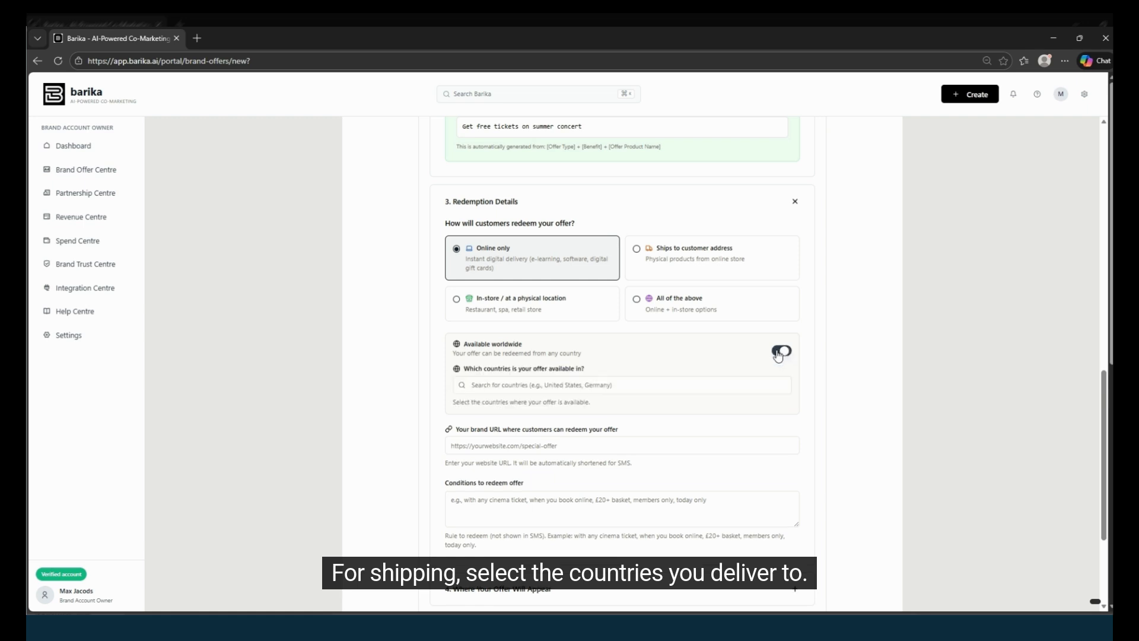
left_click(740, 269)
left_click(563, 360)
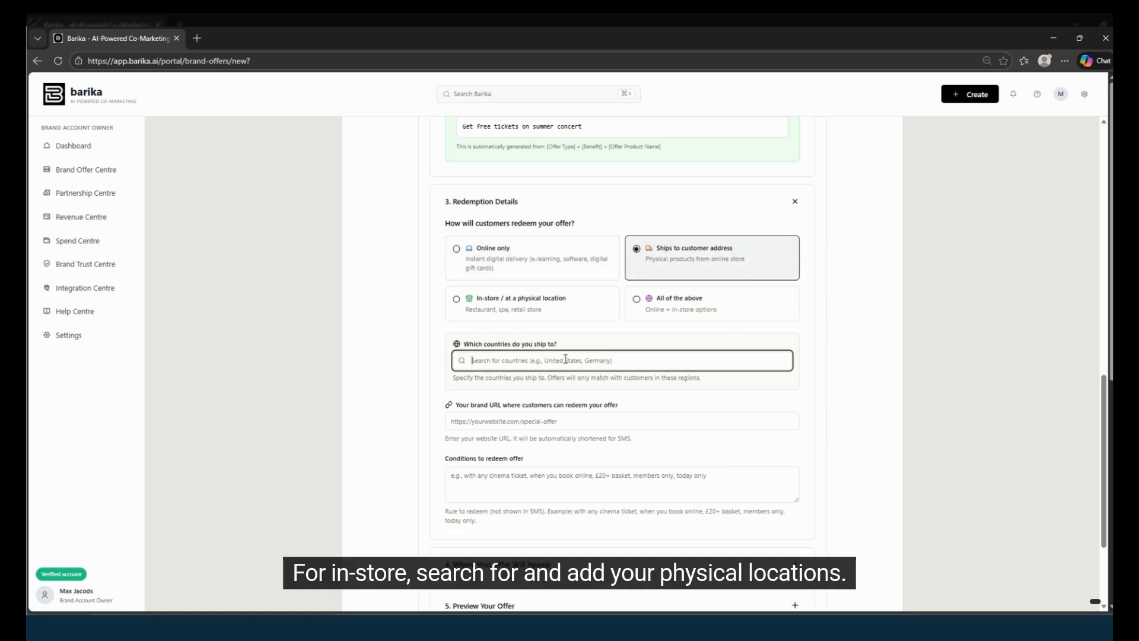
left_click(558, 312)
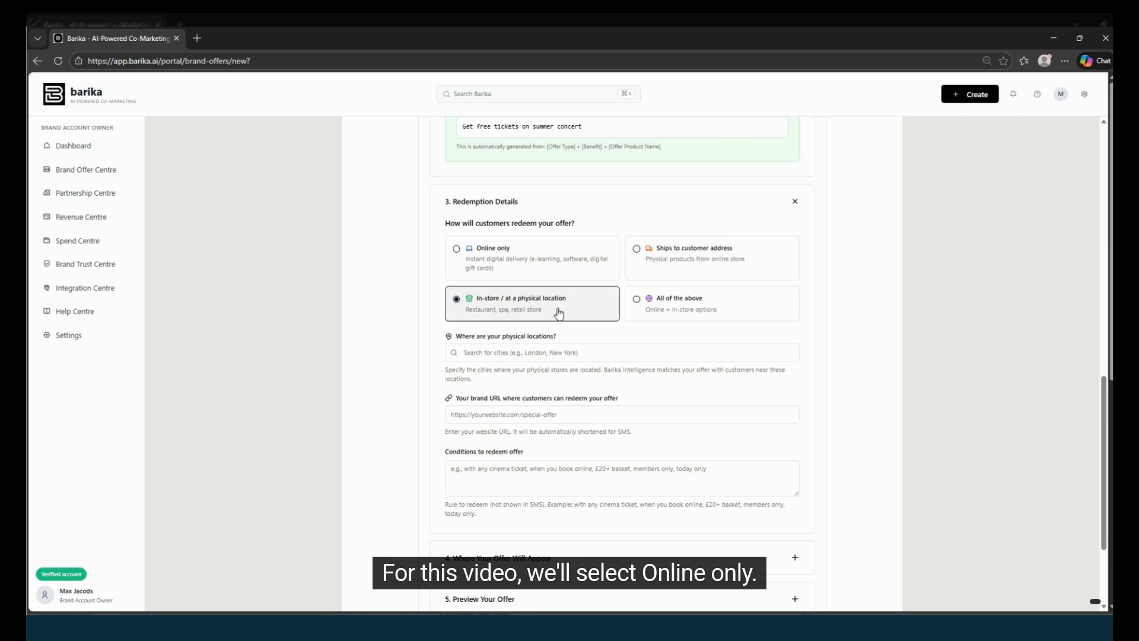
Set the redemption method to Online only and make the offer available in the United Kingdom and United States
left_click(547, 263)
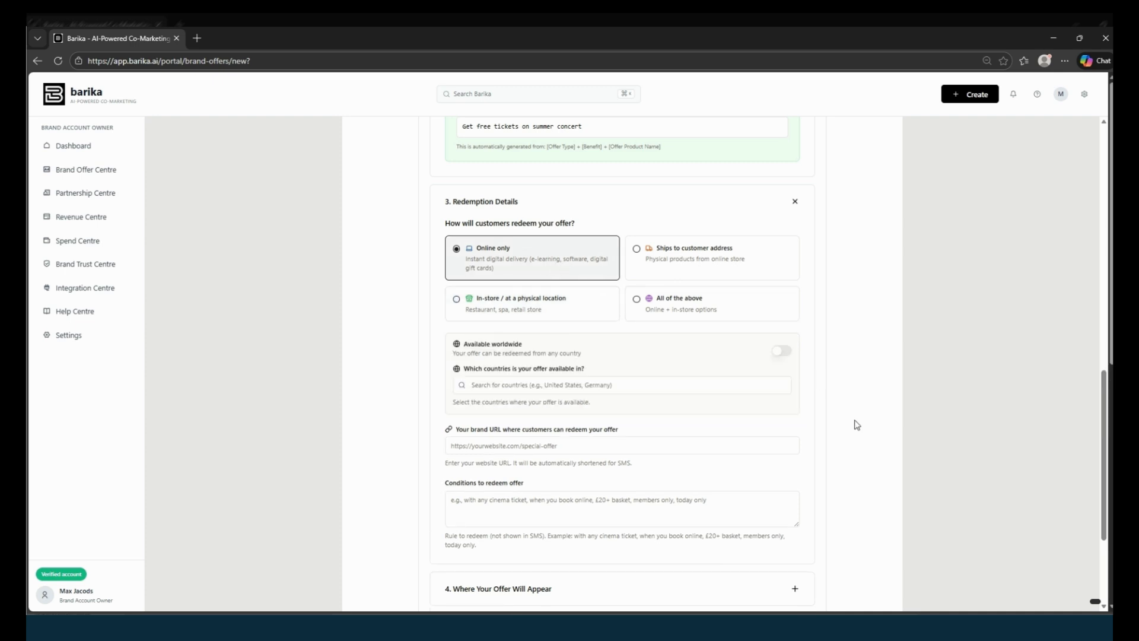
left_click(598, 388)
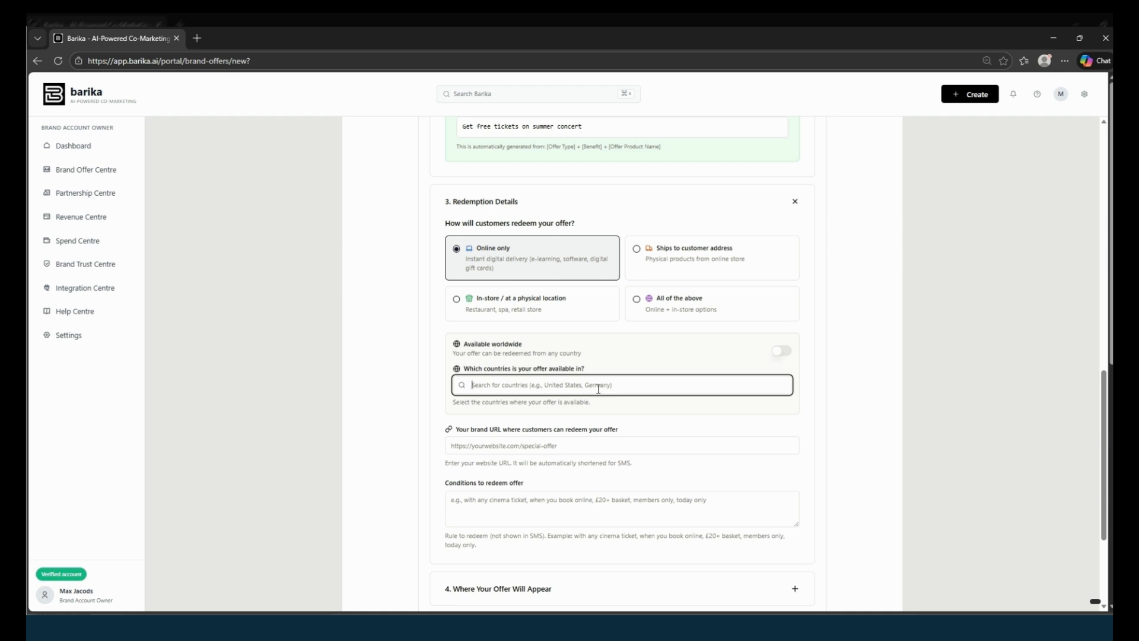
type("United")
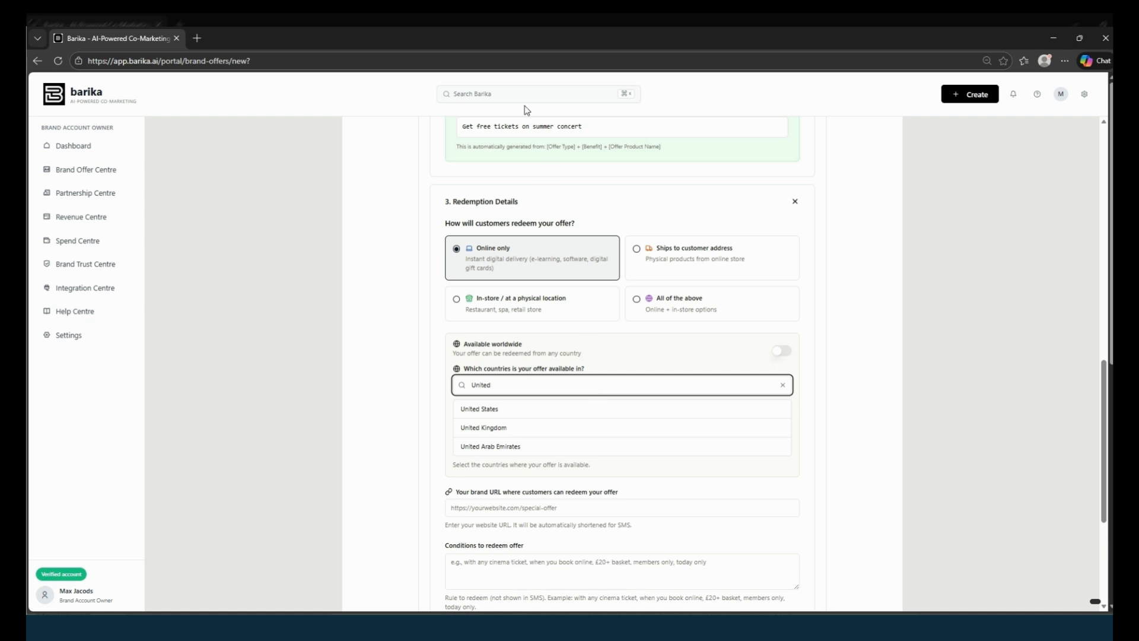
left_click(500, 428)
left_click(567, 409)
type("Unite")
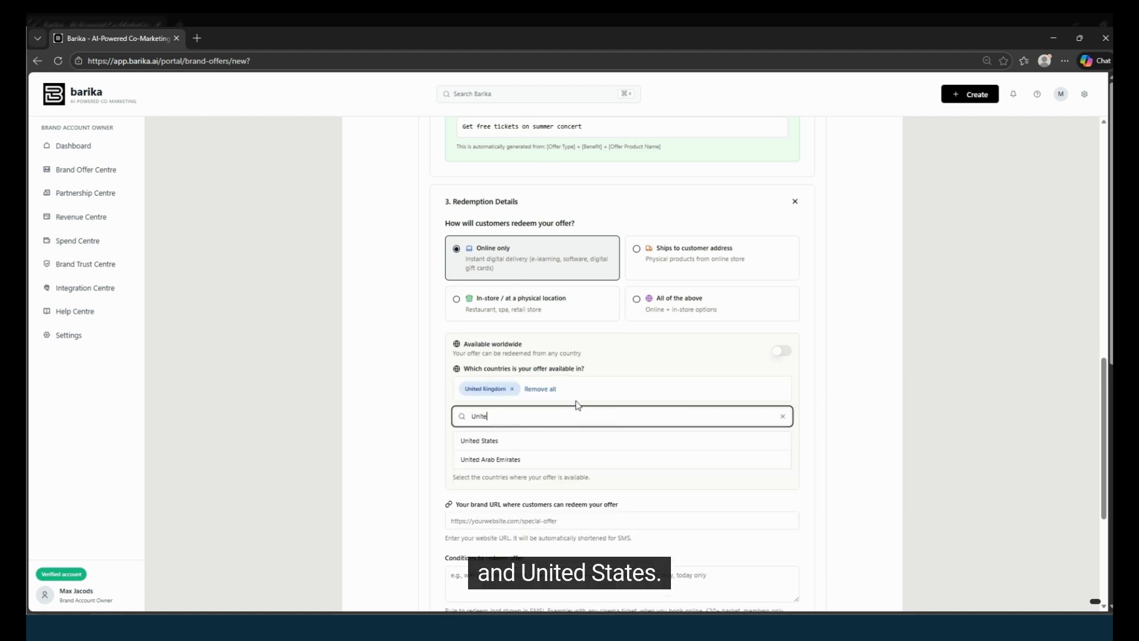
type("d")
left_click(511, 445)
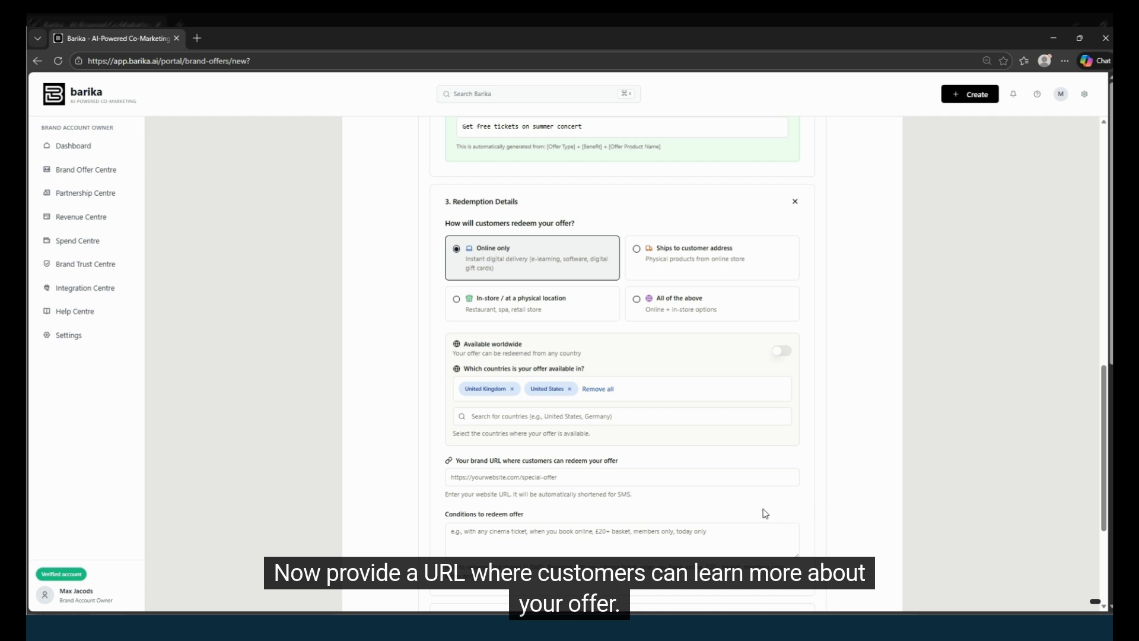
left_click(467, 477)
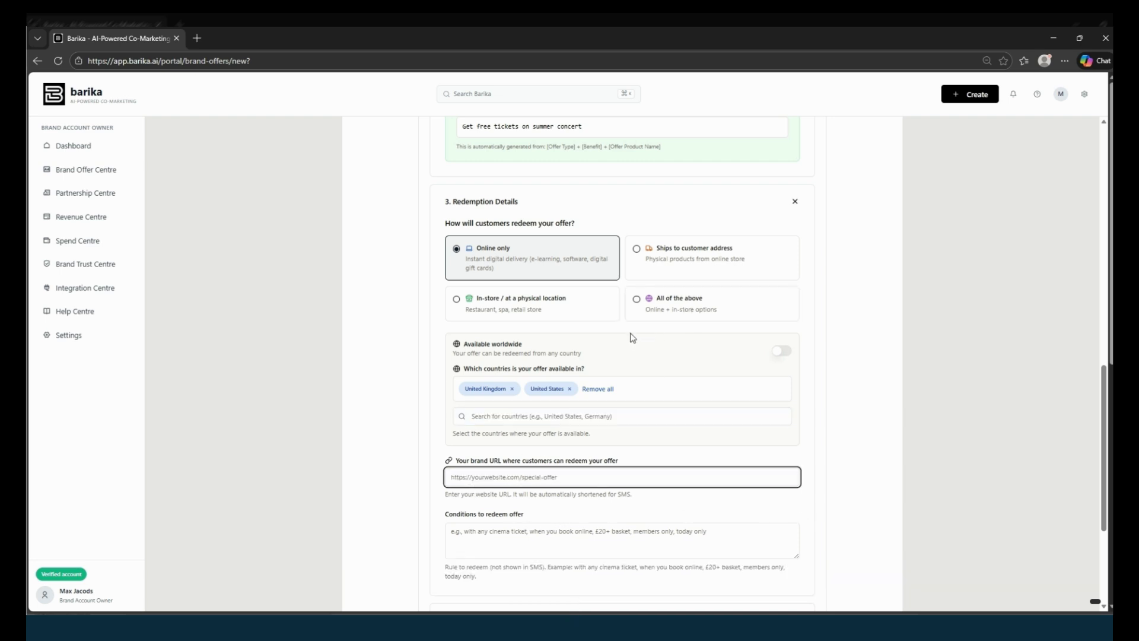
type("https://www.theshoecompany.com")
left_click(826, 502)
Enter "early arrivals only" as the condition to redeem the offer
scroll(753, 515, "down", 3)
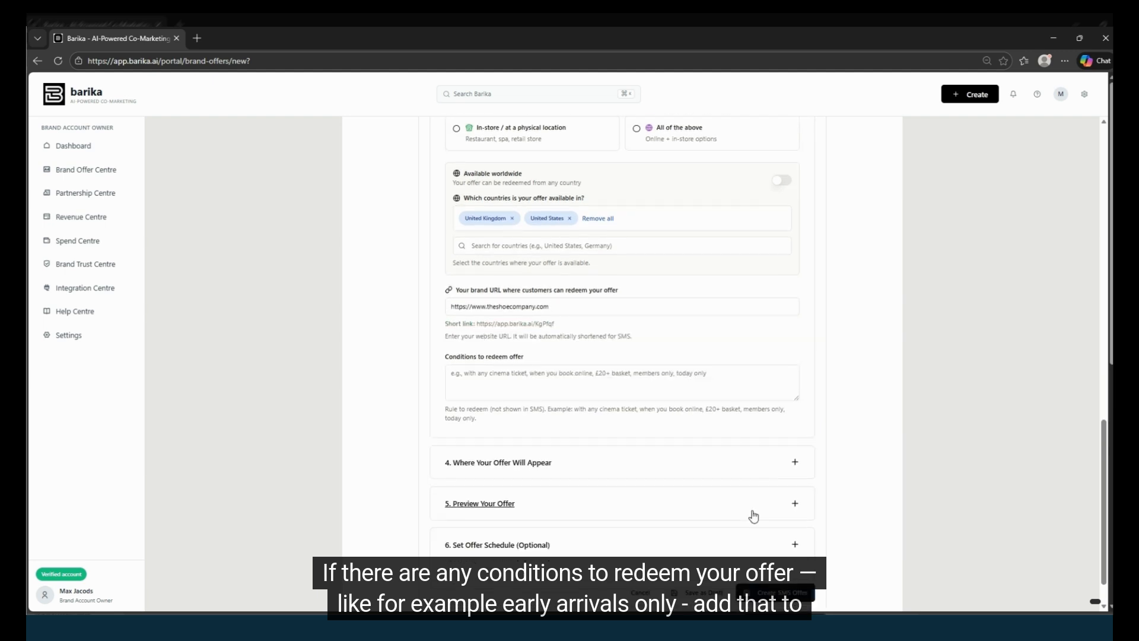
left_click(459, 378)
type("early arrivals only")
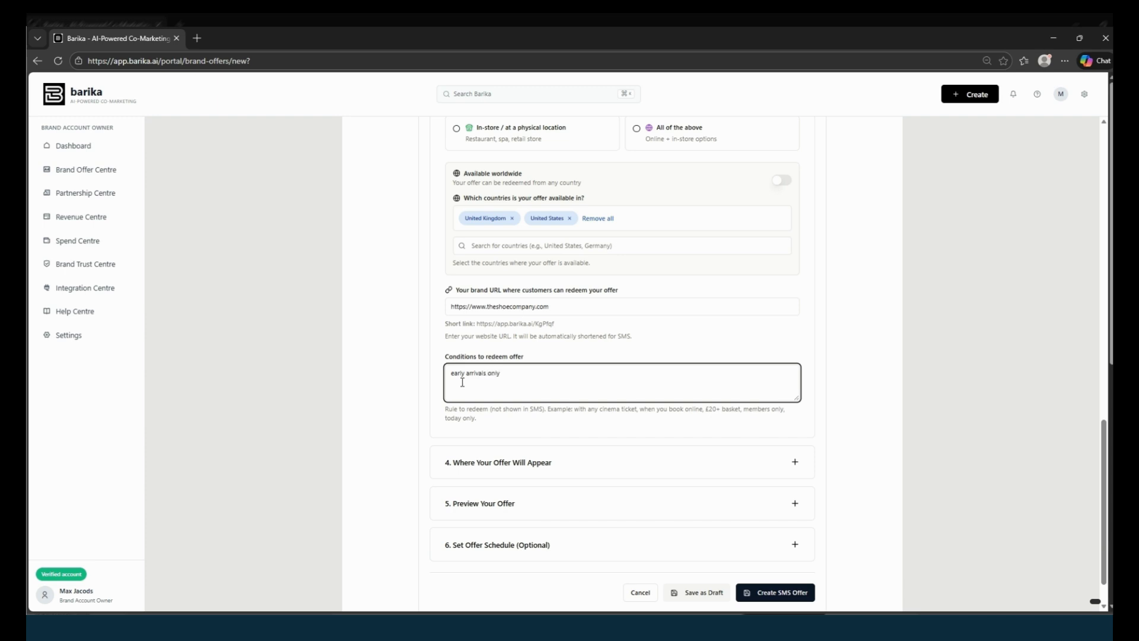
left_click(831, 441)
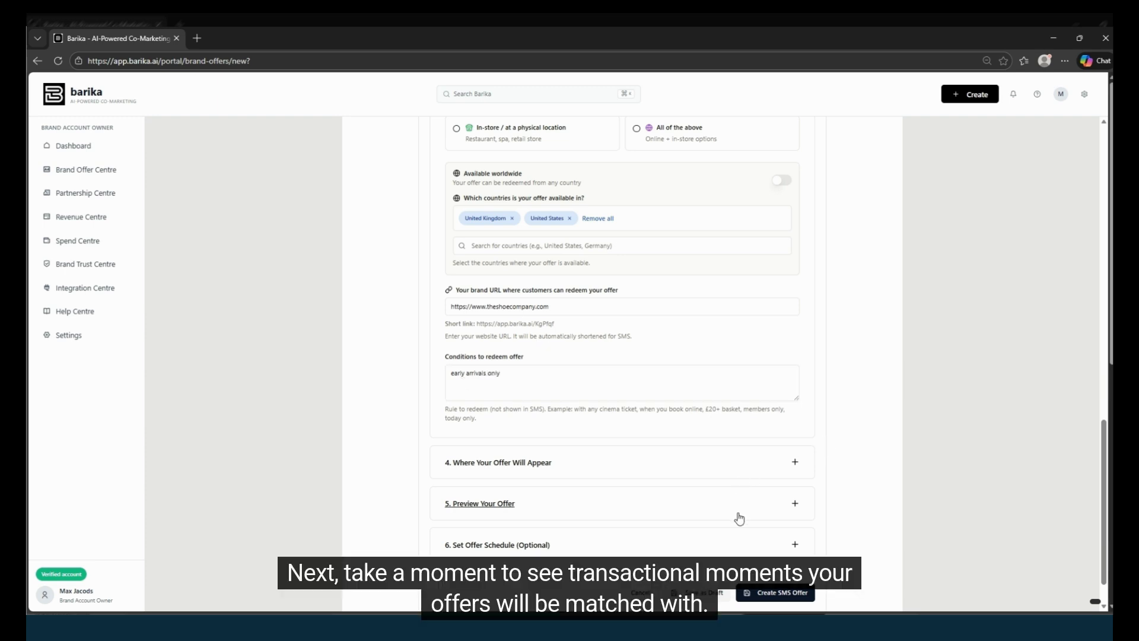
Expand the Where Your Offer Will Appear and Preview Your Offer sections to review the placements and full SMS content
scroll(740, 518, "down", 1)
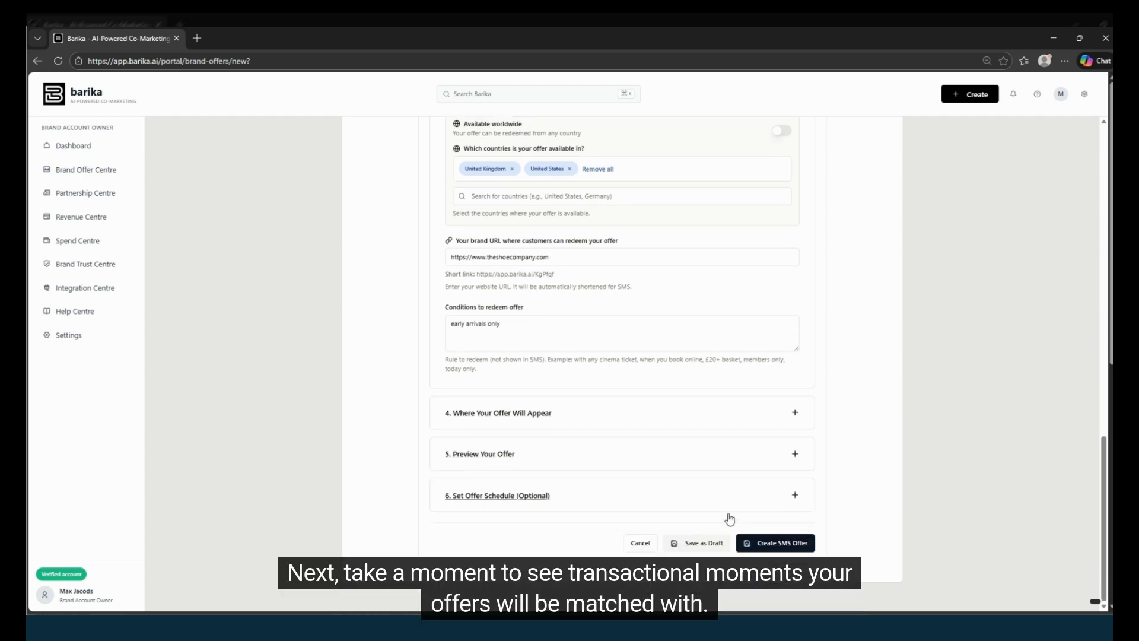
left_click(620, 424)
scroll(671, 481, "down", 2)
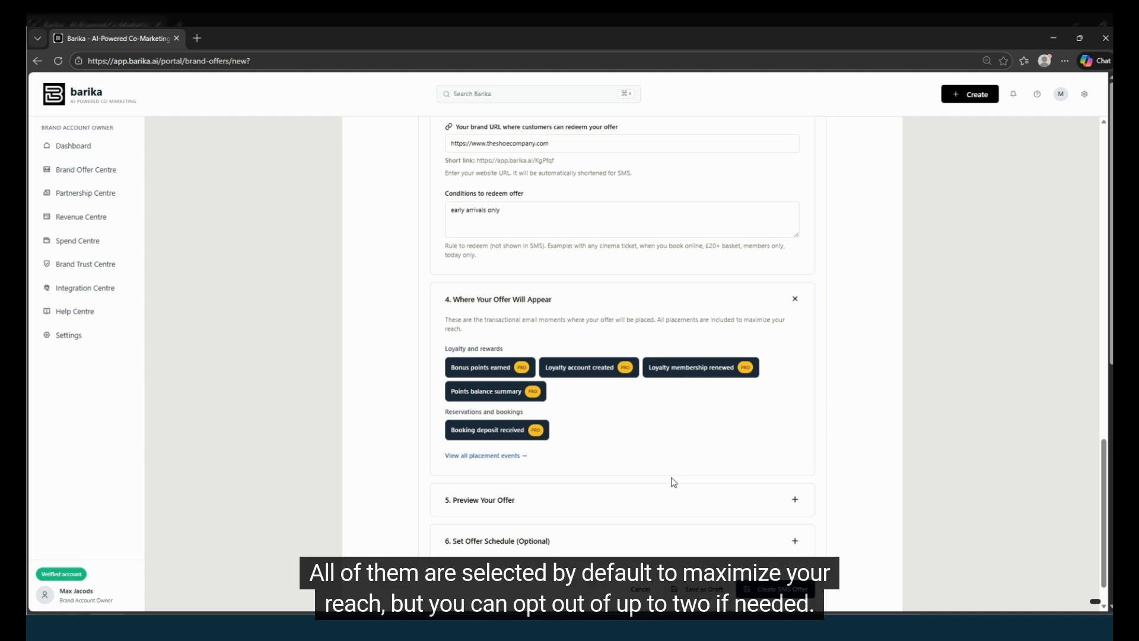
scroll(672, 481, "down", 2)
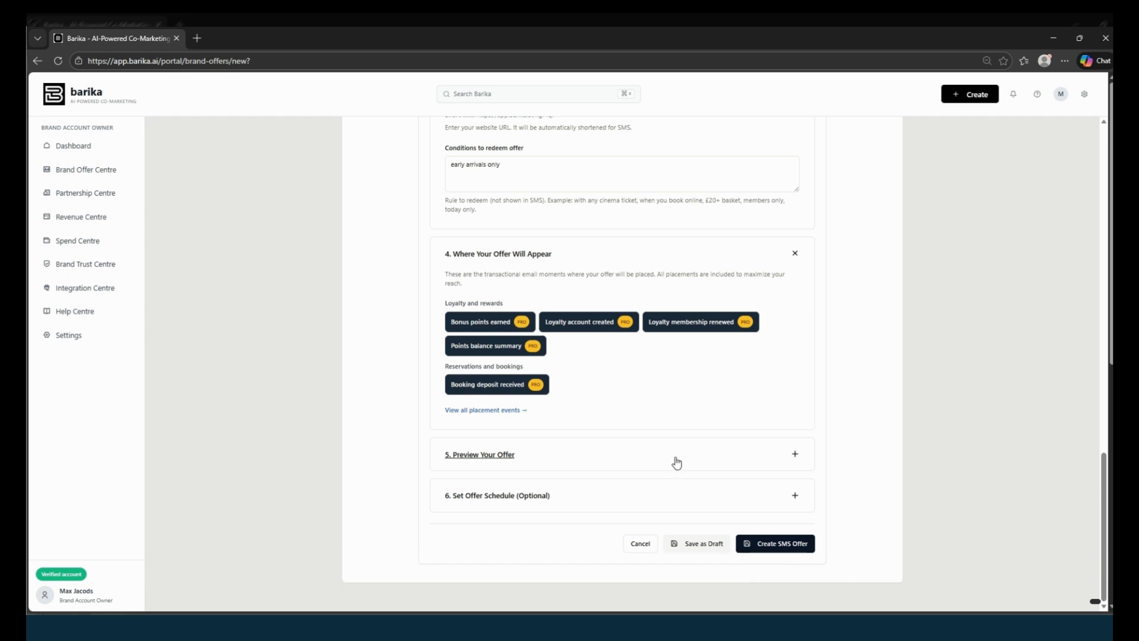
left_click(677, 462)
scroll(677, 461, "down", 3)
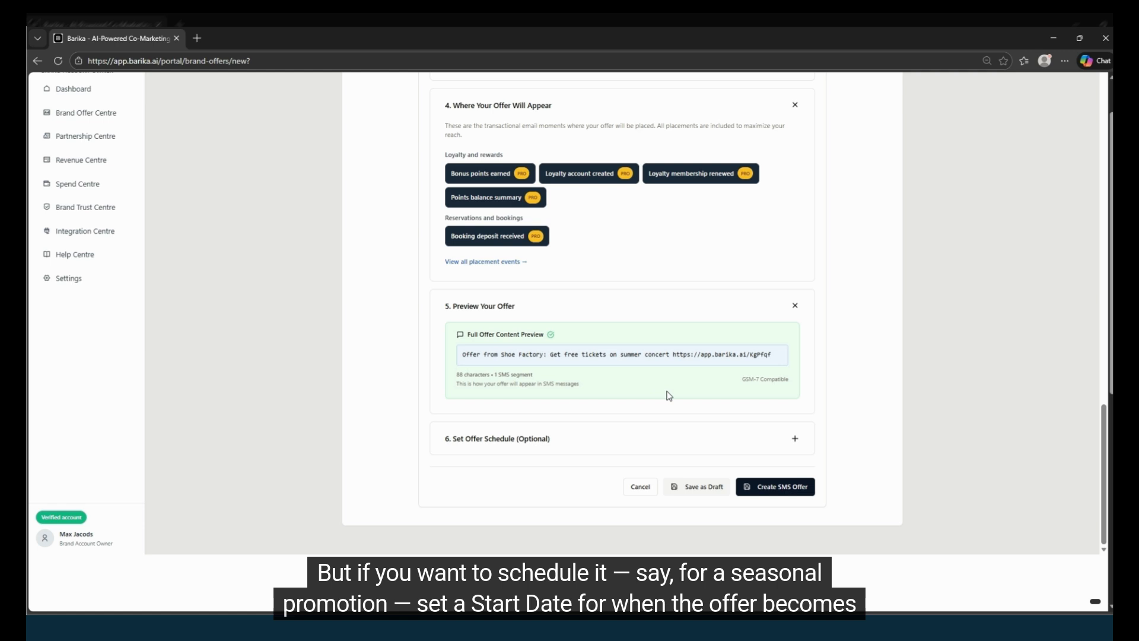
Expand the optional offer schedule and look at the start and end date calendars without choosing dates
left_click(631, 438)
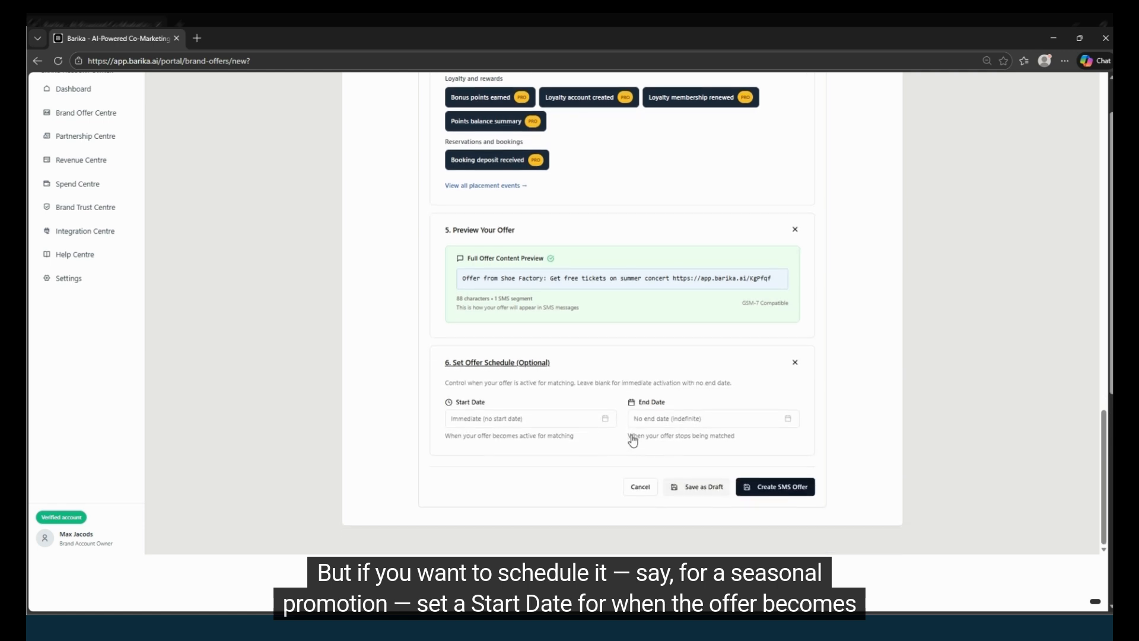
scroll(633, 440, "down", 2)
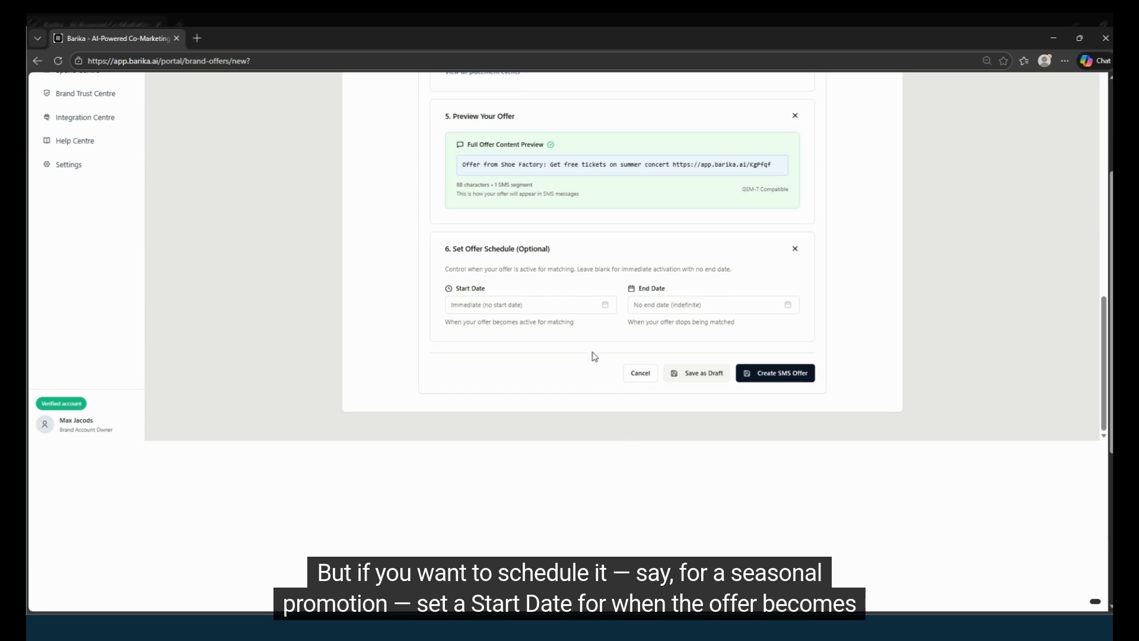
left_click(568, 309)
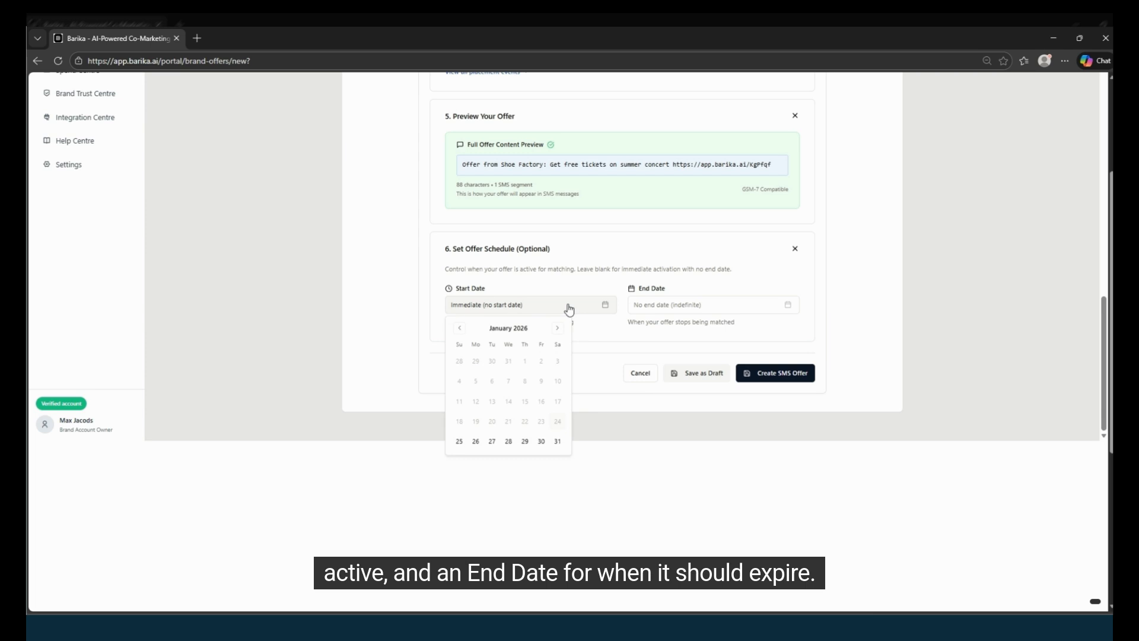
left_click(568, 309)
left_click(678, 307)
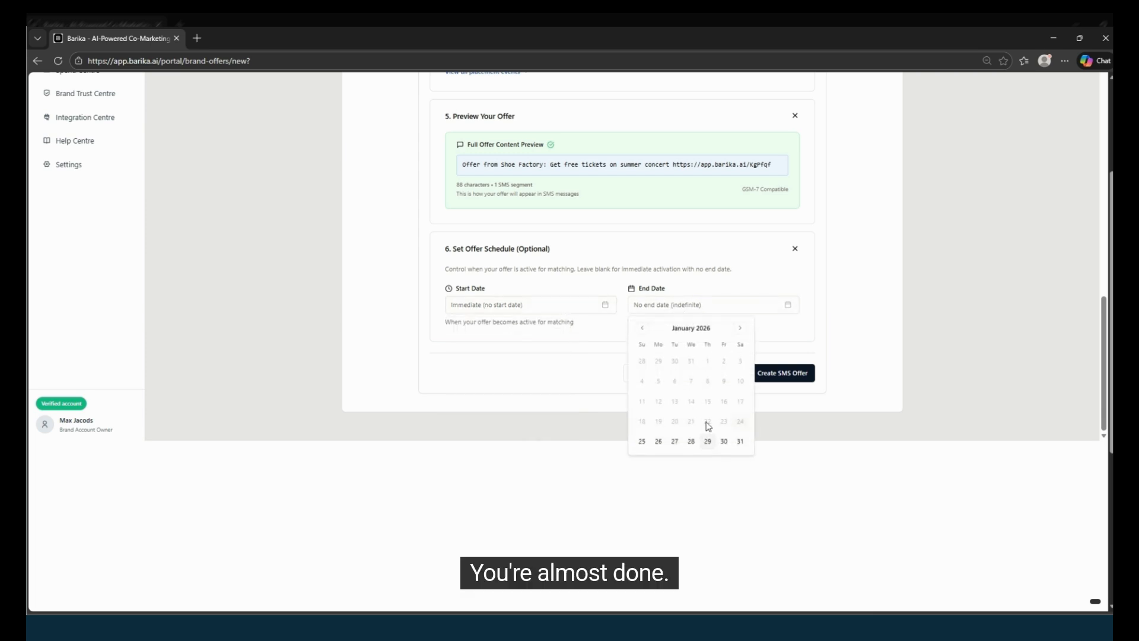
left_click(697, 307)
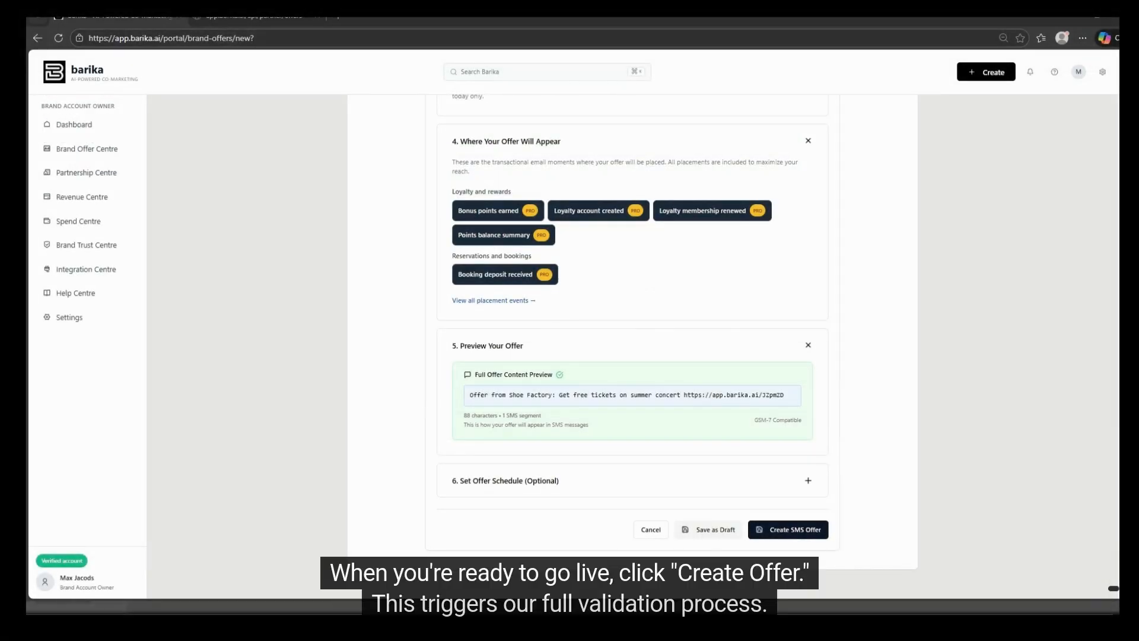
Create the SMS offer, dismiss the confirmation, and review the new offer's details and pool status
left_click(785, 532)
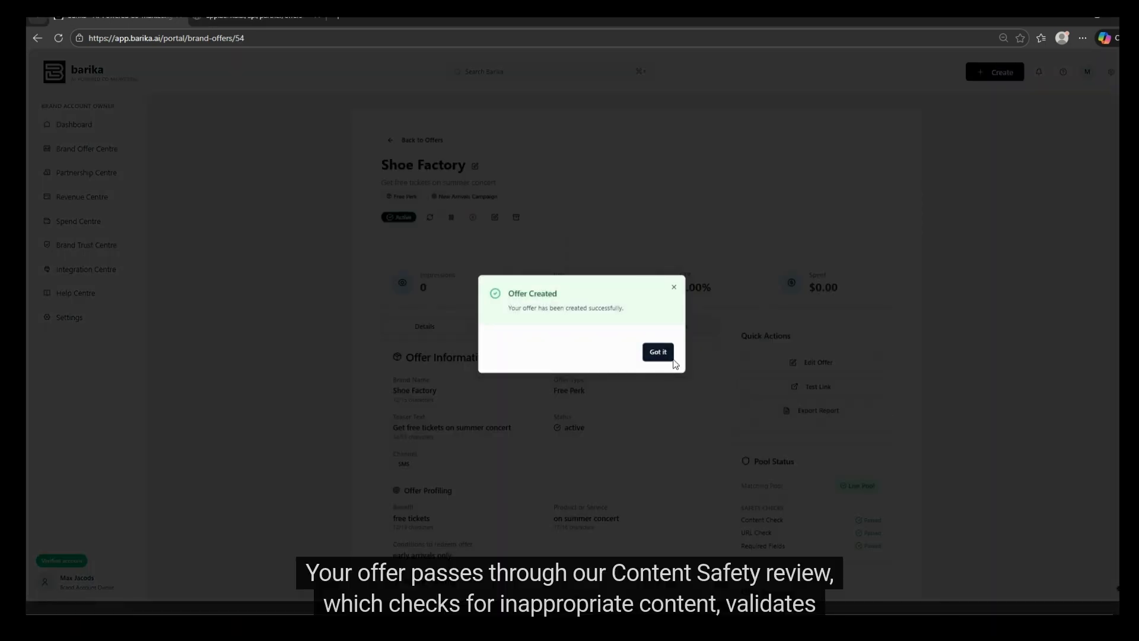
left_click(659, 353)
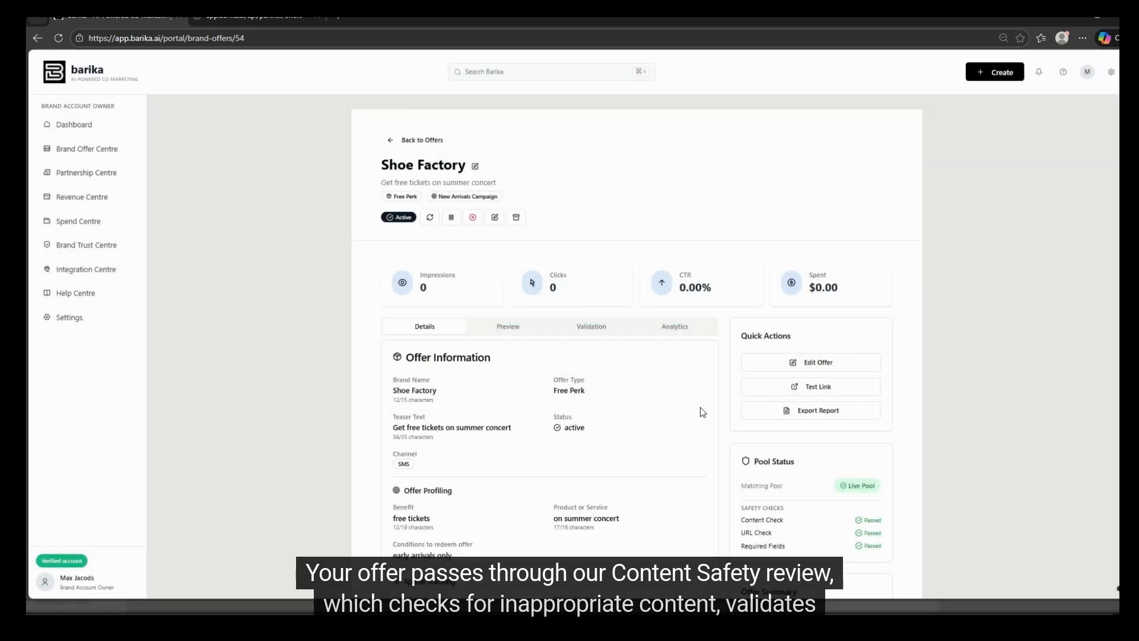
scroll(702, 412, "down", 6)
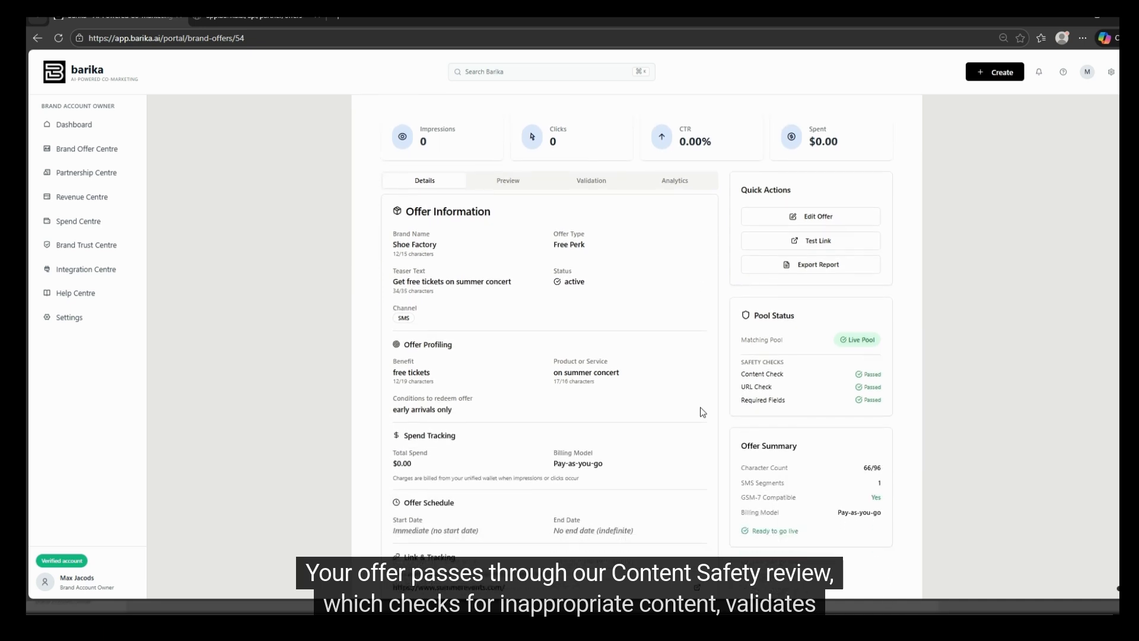
scroll(702, 412, "up", 6)
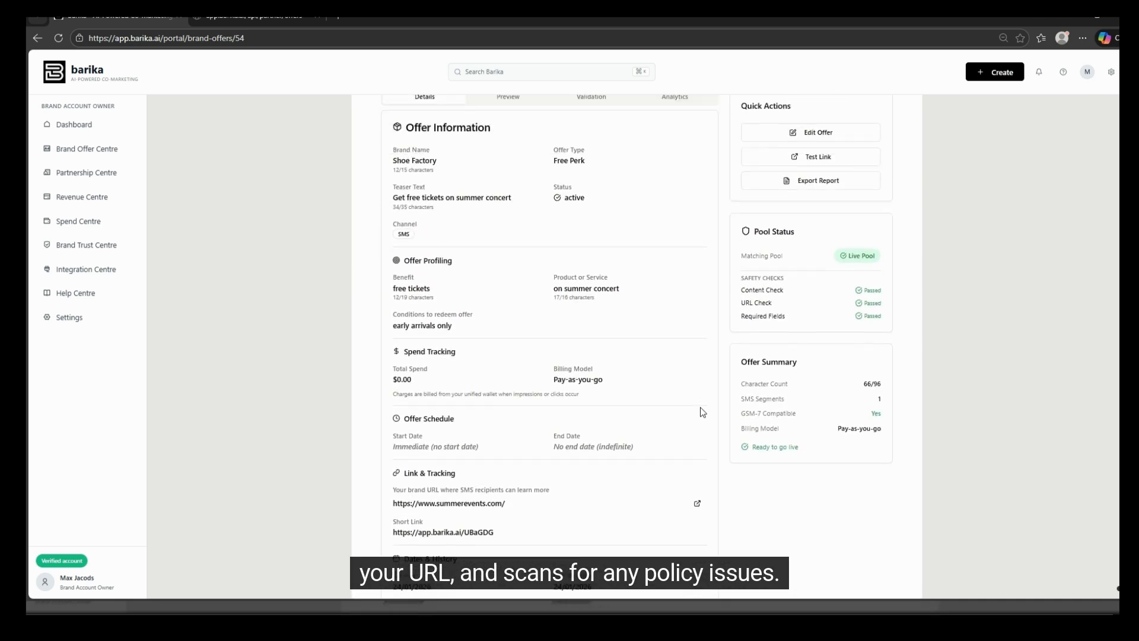